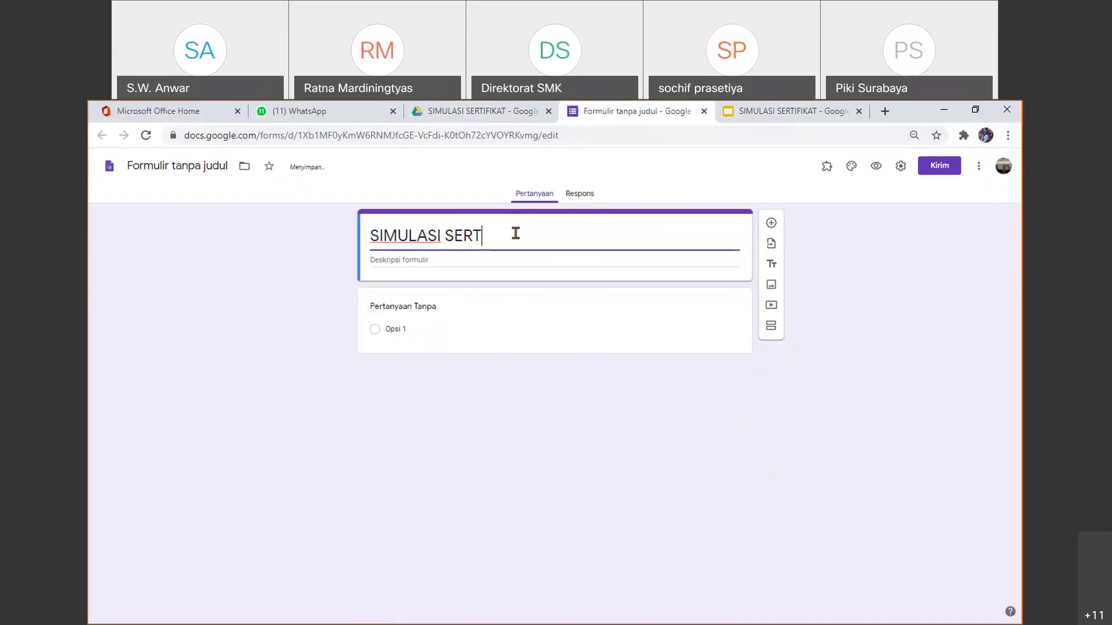
Finish the form title as "SIMULASI SERTIFIKAT" and enter the form description "GELORA JATIM EDISI 11"
text(T)
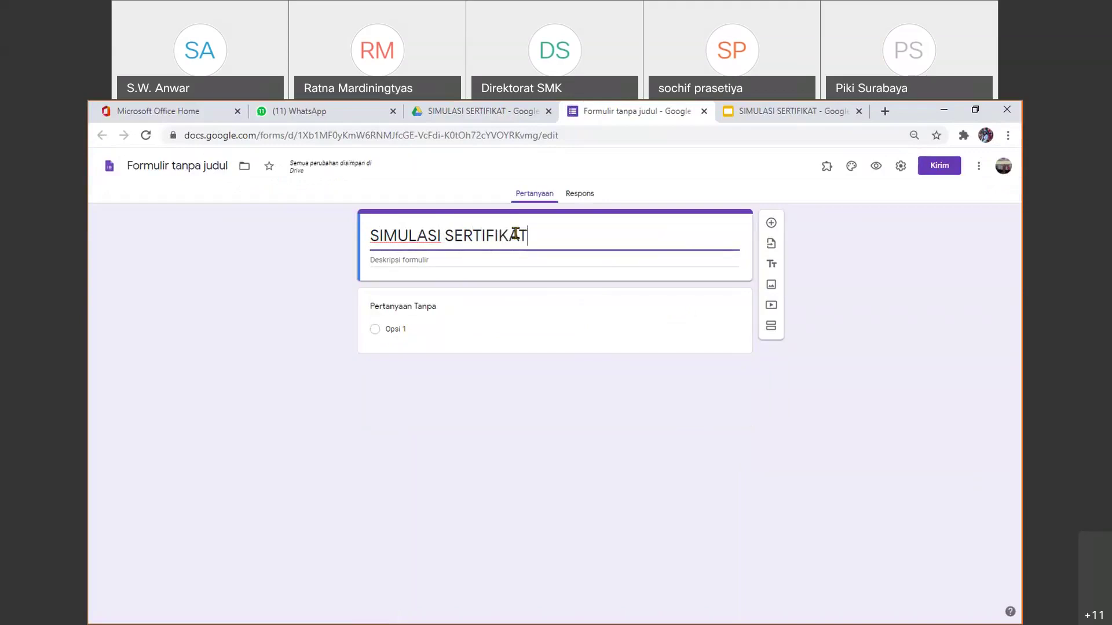
click(515, 260)
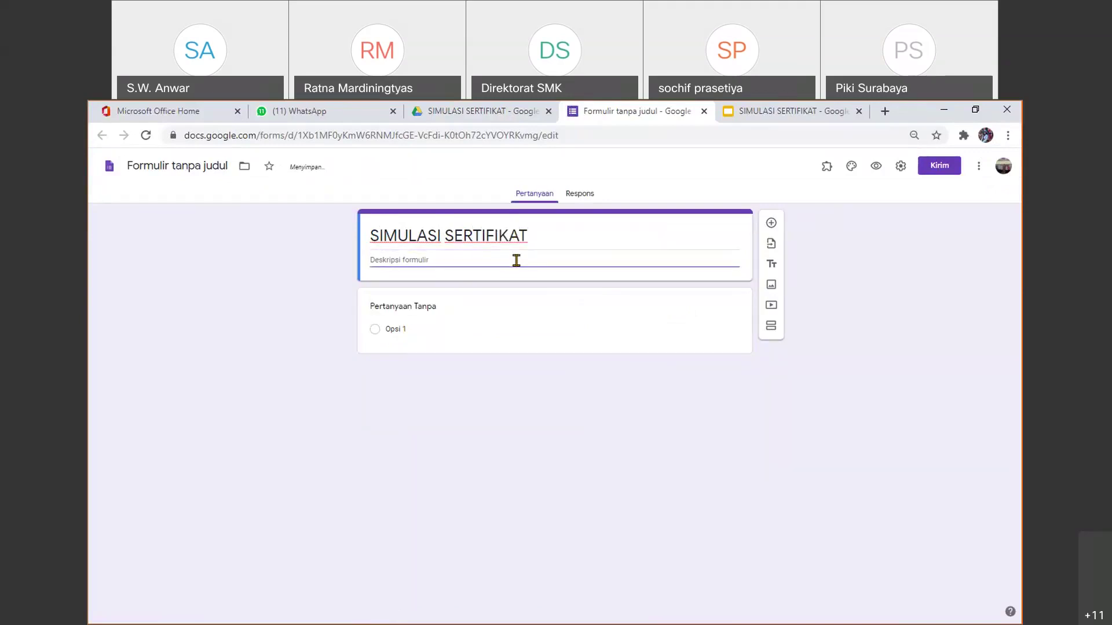
text(gELORA)
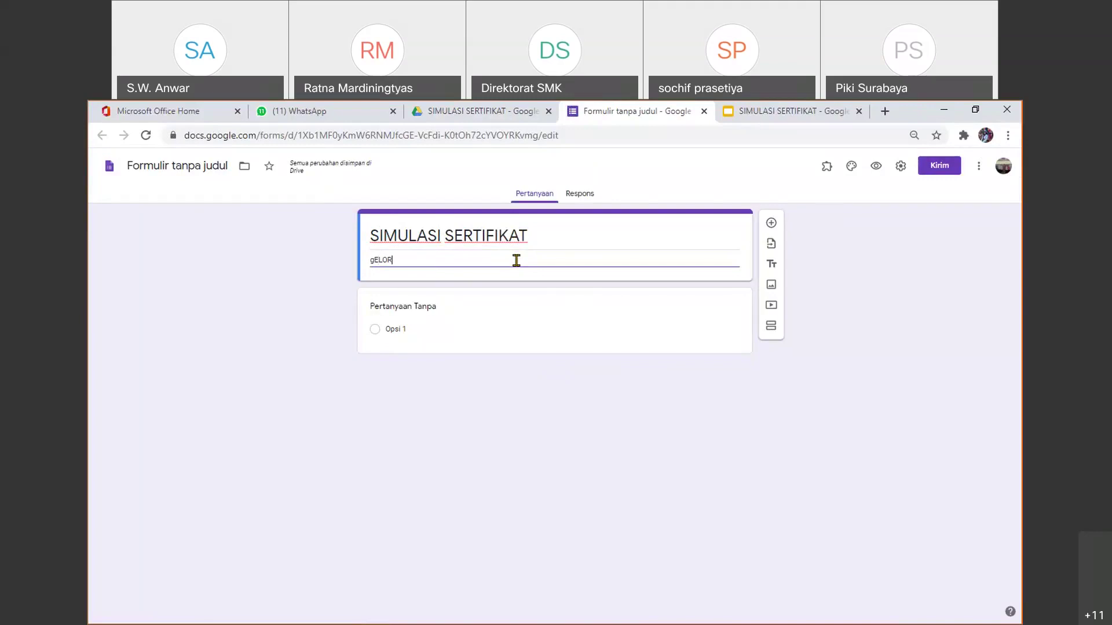
key(BackSpace)
key(BackSpace)
key(BackSpace)
key(BackSpace)
key(BackSpace)
key(BackSpace)
text(GELORA JATIM)
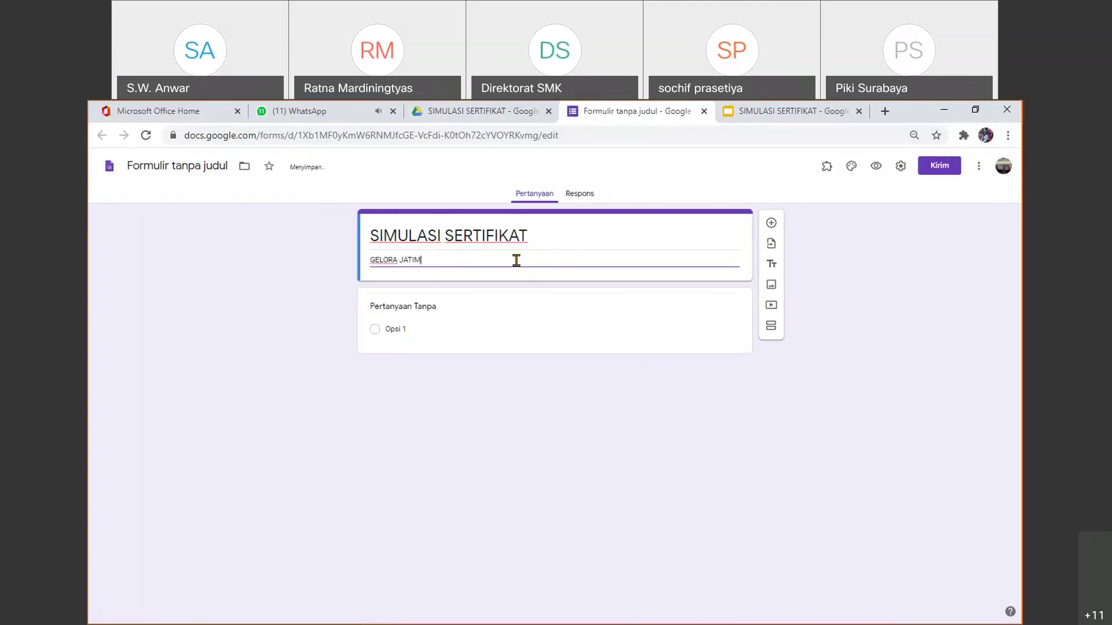
text( EDISI 11)
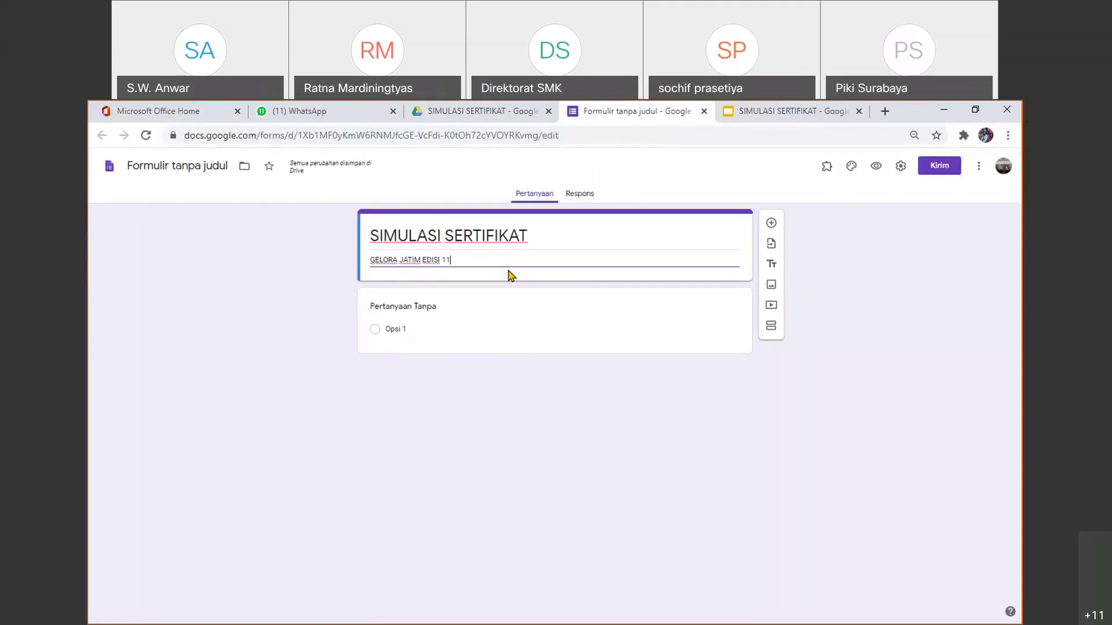
Title the first question "NAMA LENGKAP DAN GELAR" and make it required
click(396, 329)
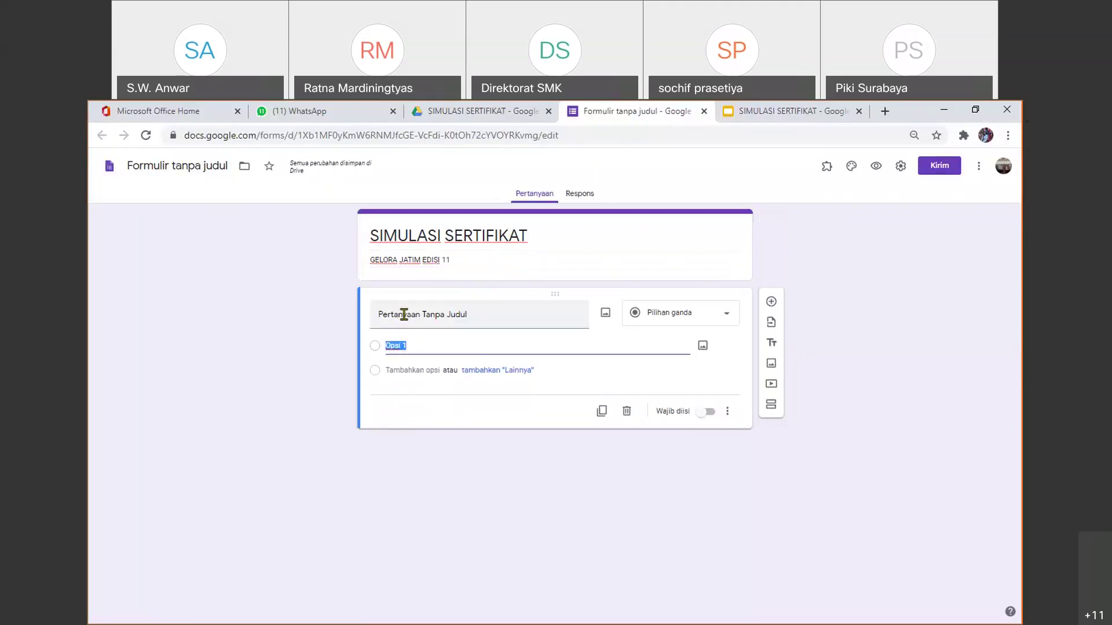
click(405, 314)
text(N)
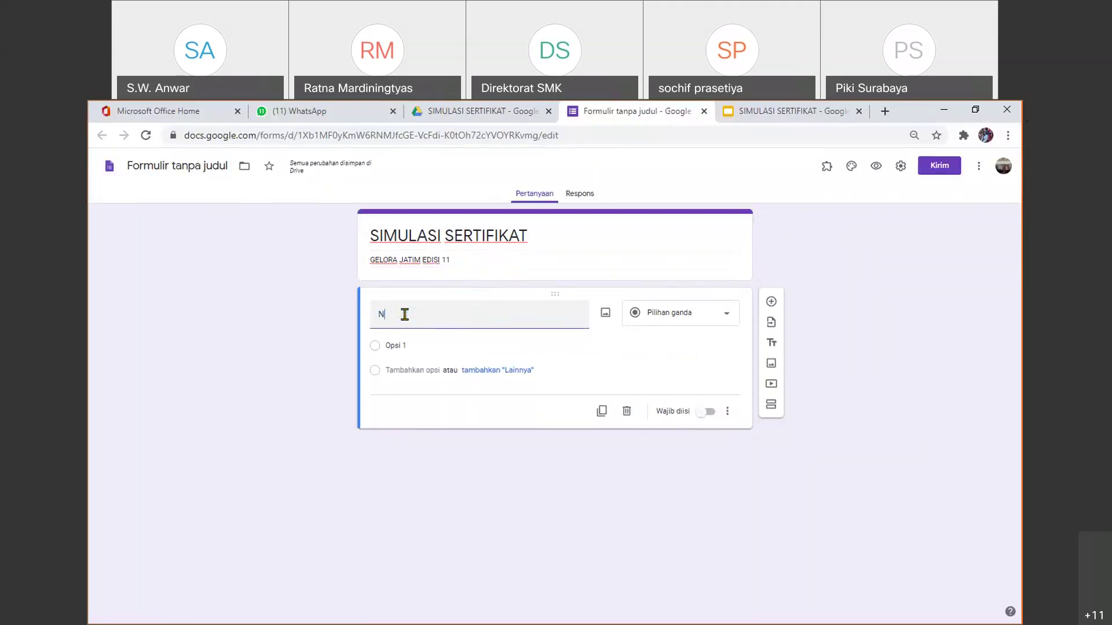
text(AMA)
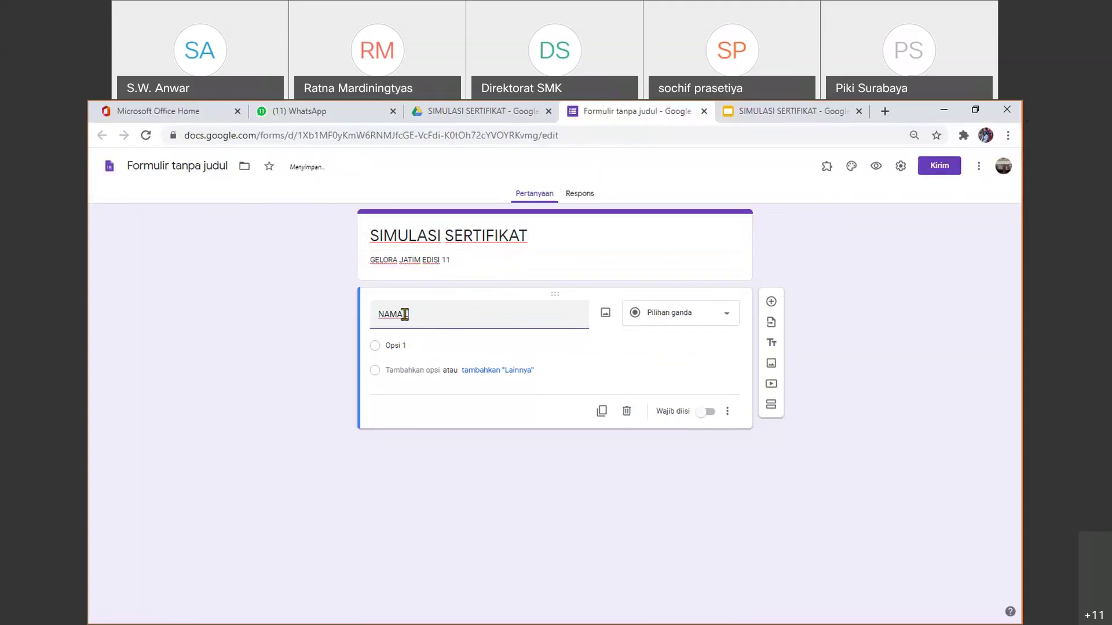
text( LENGKAP DAN GELAR)
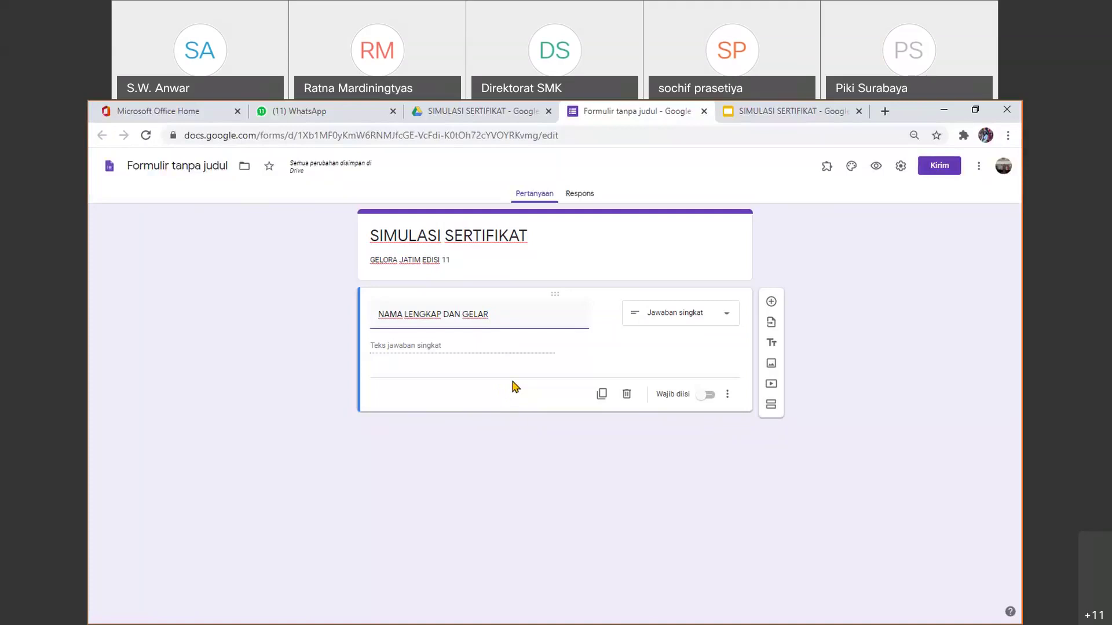
click(706, 398)
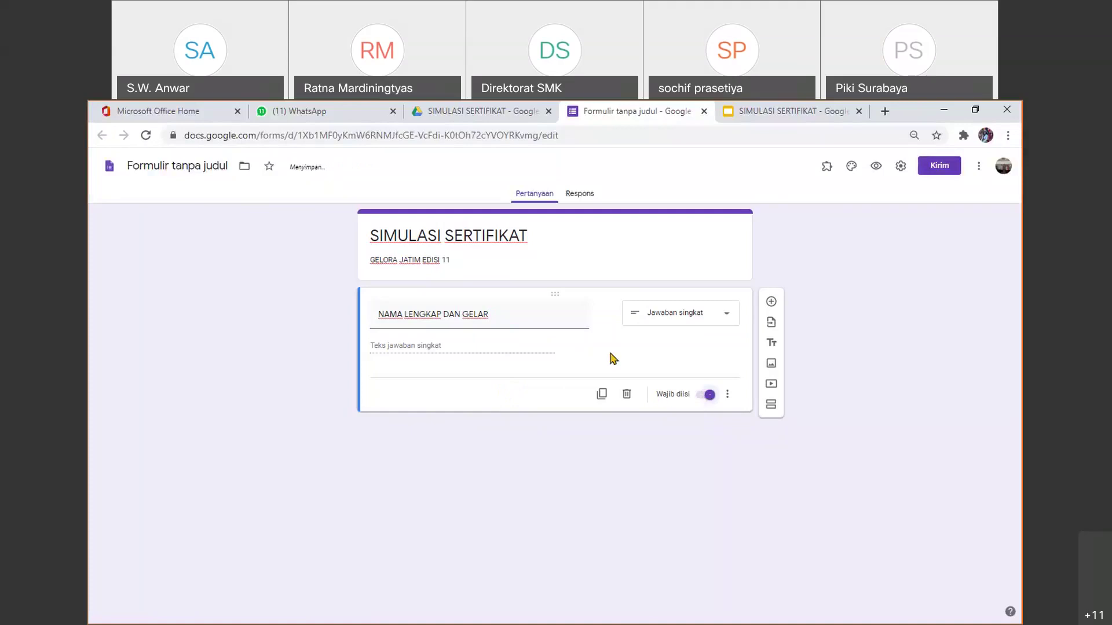
Duplicate the NAMA LENGKAP DAN GELAR question and retitle the copy "NO HANDPHONE"
click(602, 396)
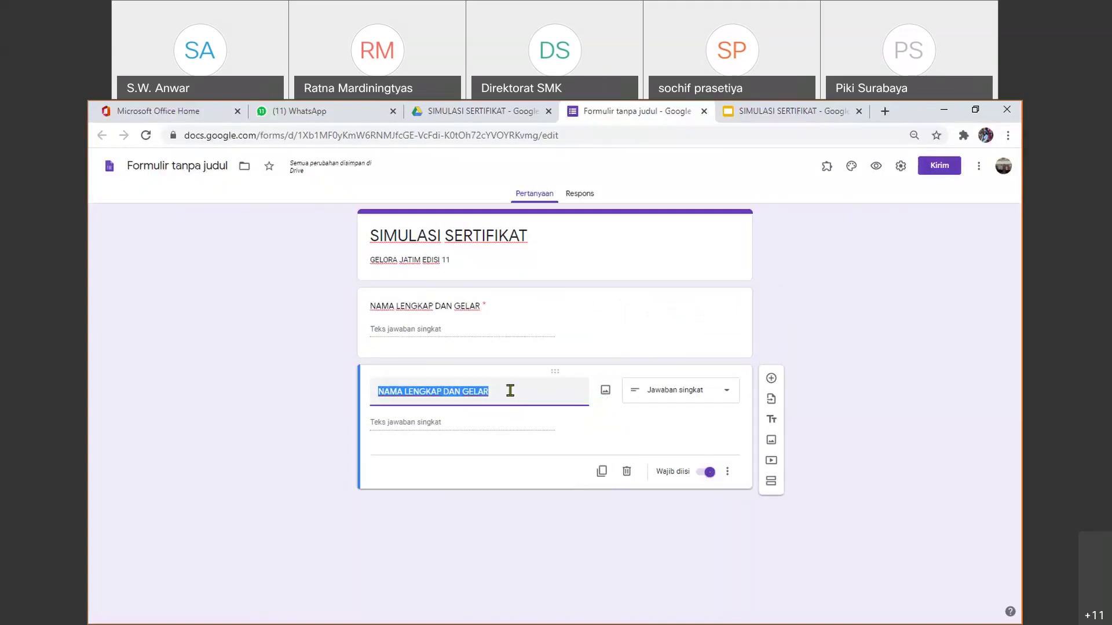
text(NO)
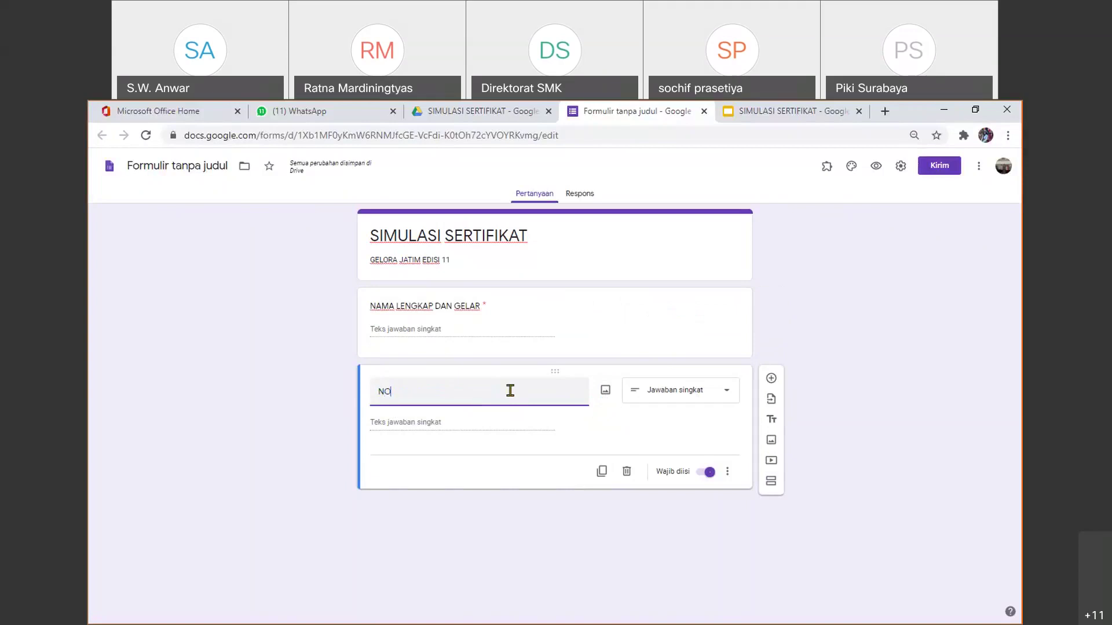
text(HANDPHONE)
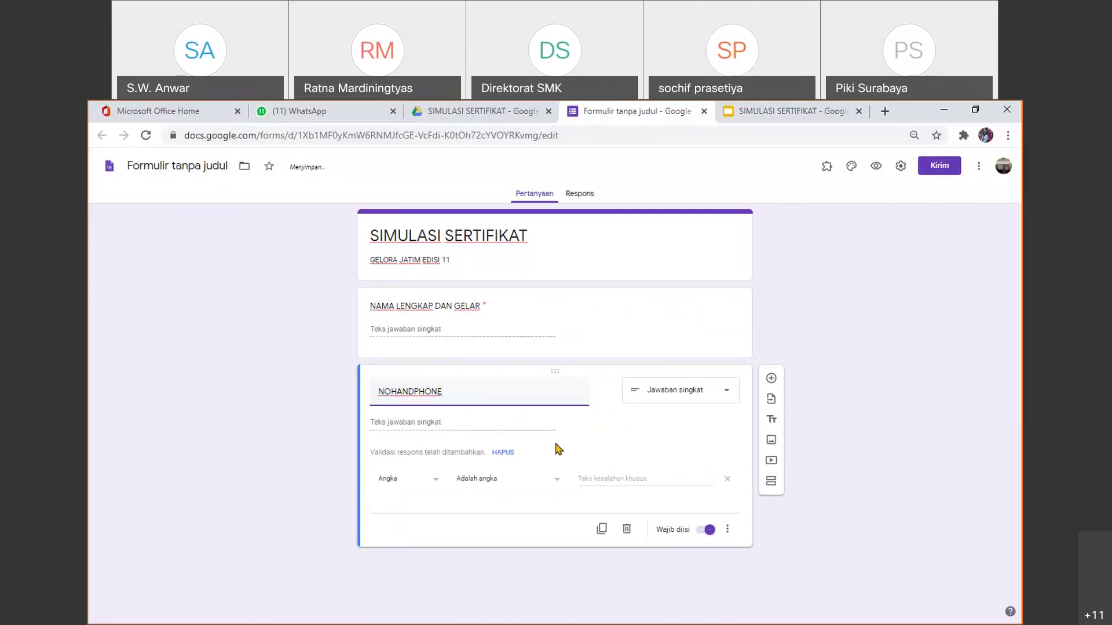
click(391, 391)
Turn a copy of the NO HANDPHONE question into "ASAL INSTANSI", then duplicate it and remove the number validation from the first one
click(601, 529)
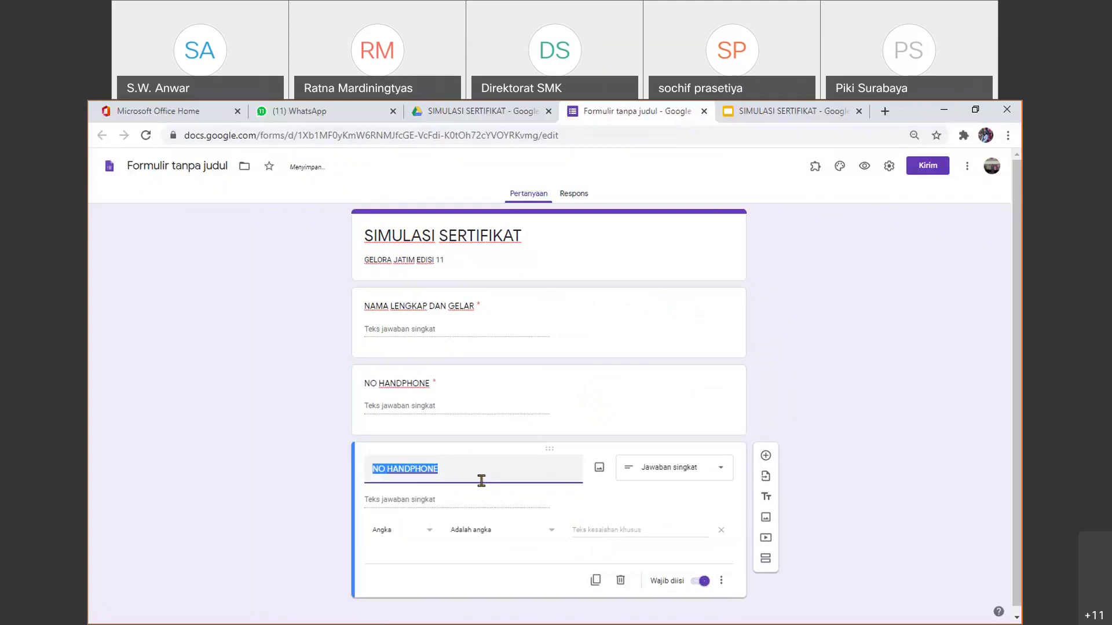
text(ASAL )
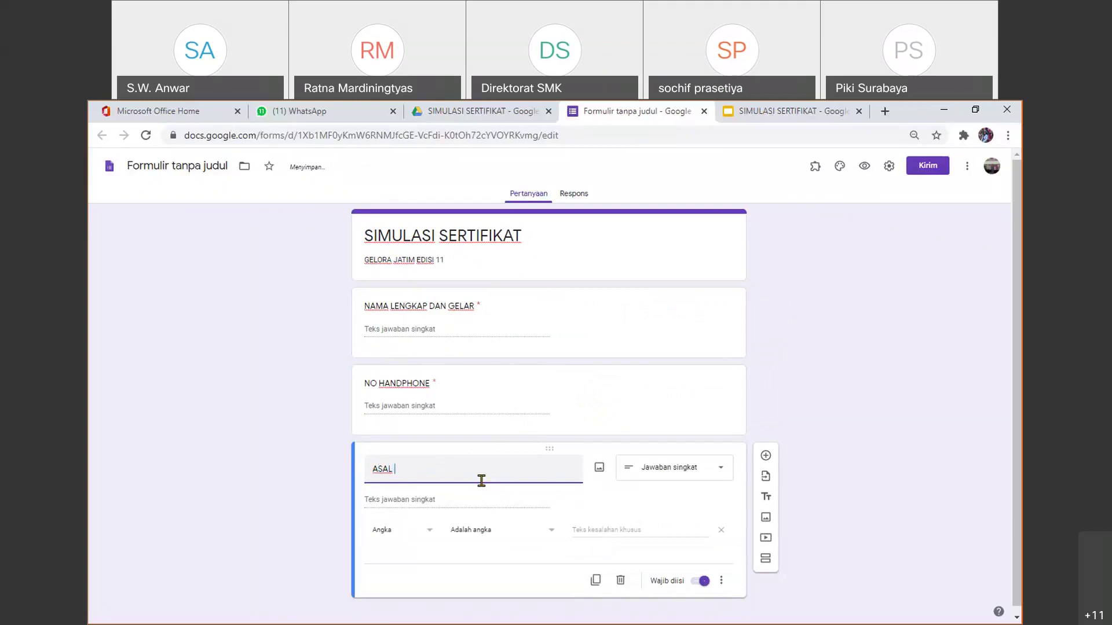
text(INSTANSI)
click(595, 583)
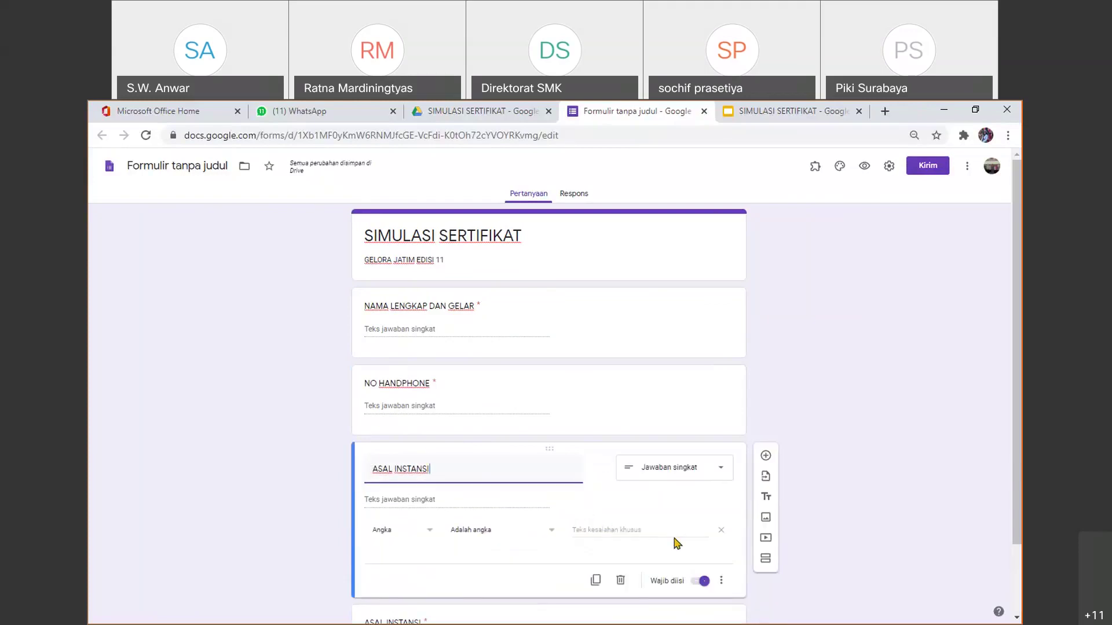
click(721, 530)
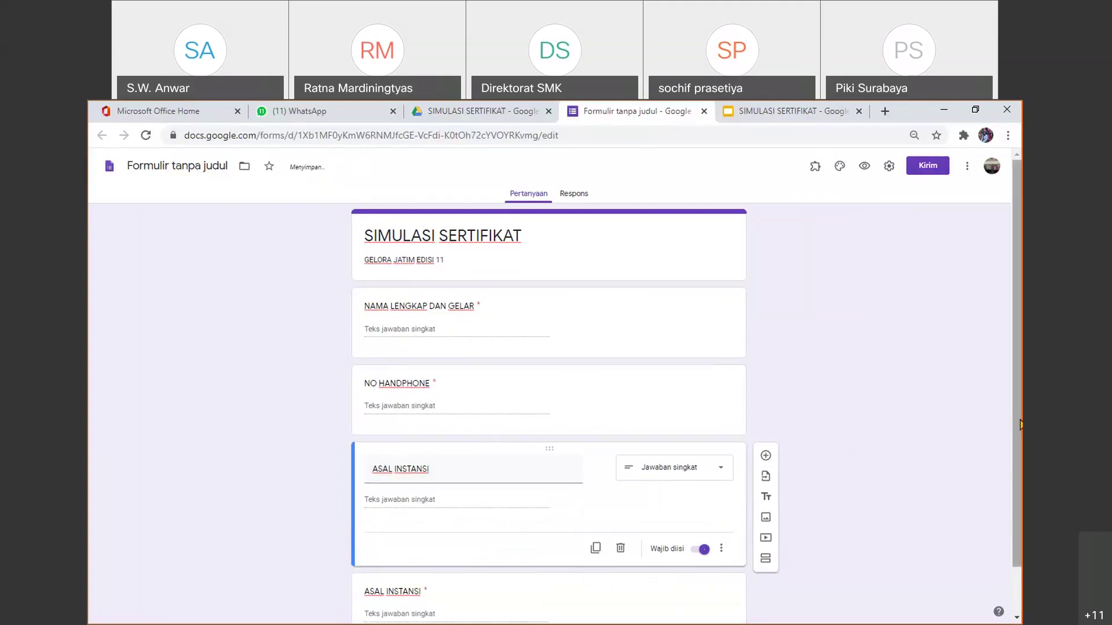
Change the second ASAL INSTANSI question into "ALAMAT INSTANSI" with the Paragraf answer type and no number validation
scroll(549, 405, down, 1)
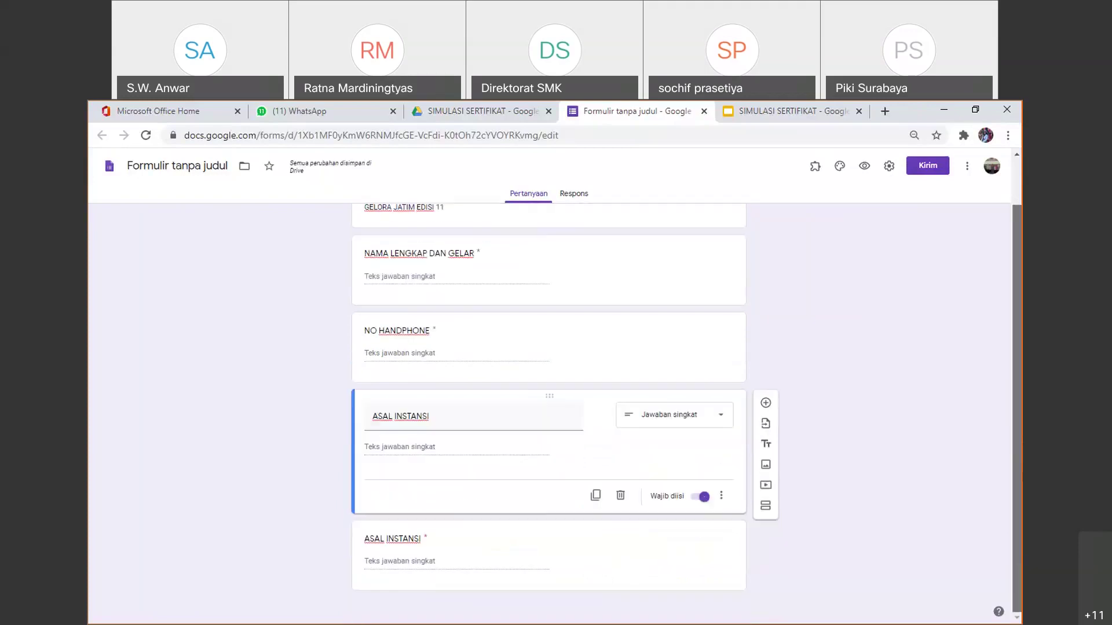
click(467, 565)
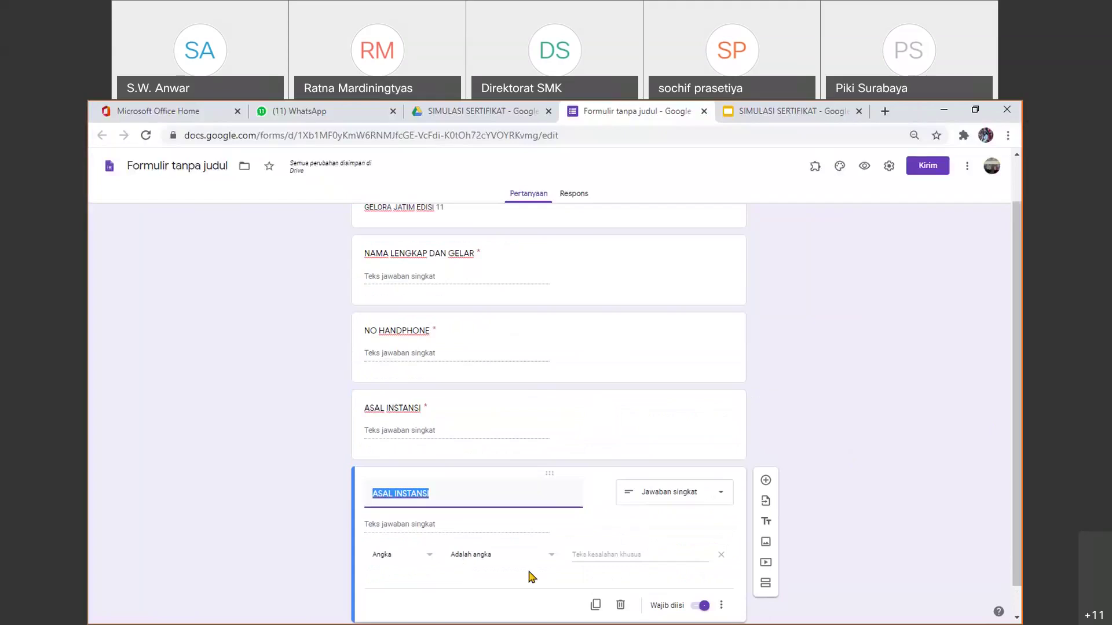
click(720, 554)
triple_click(490, 505)
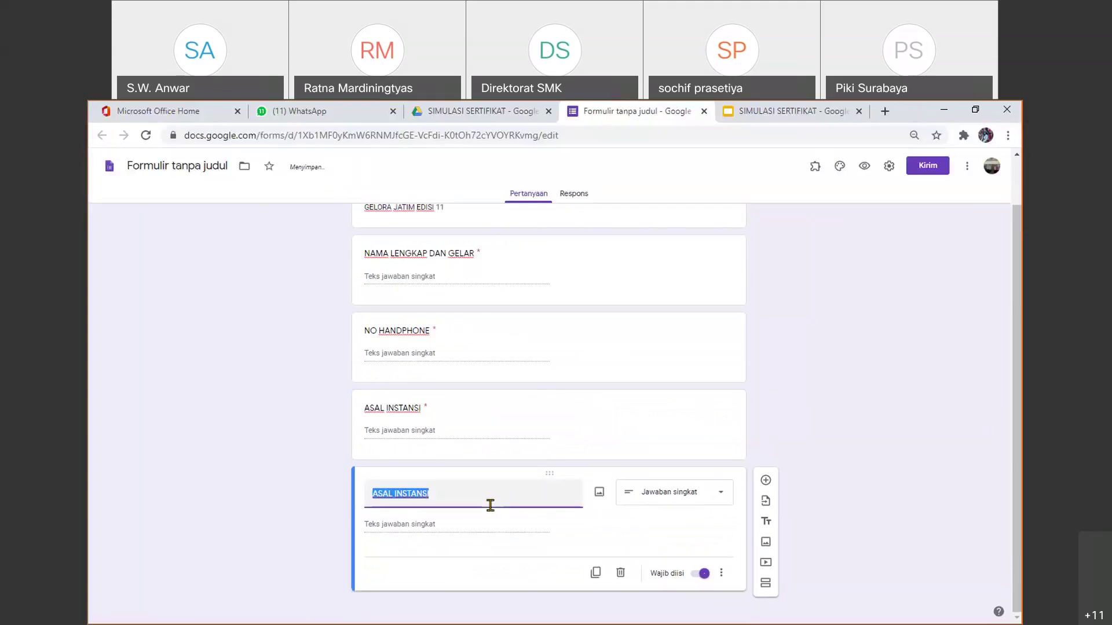
text(ALAMAT INSTANSI)
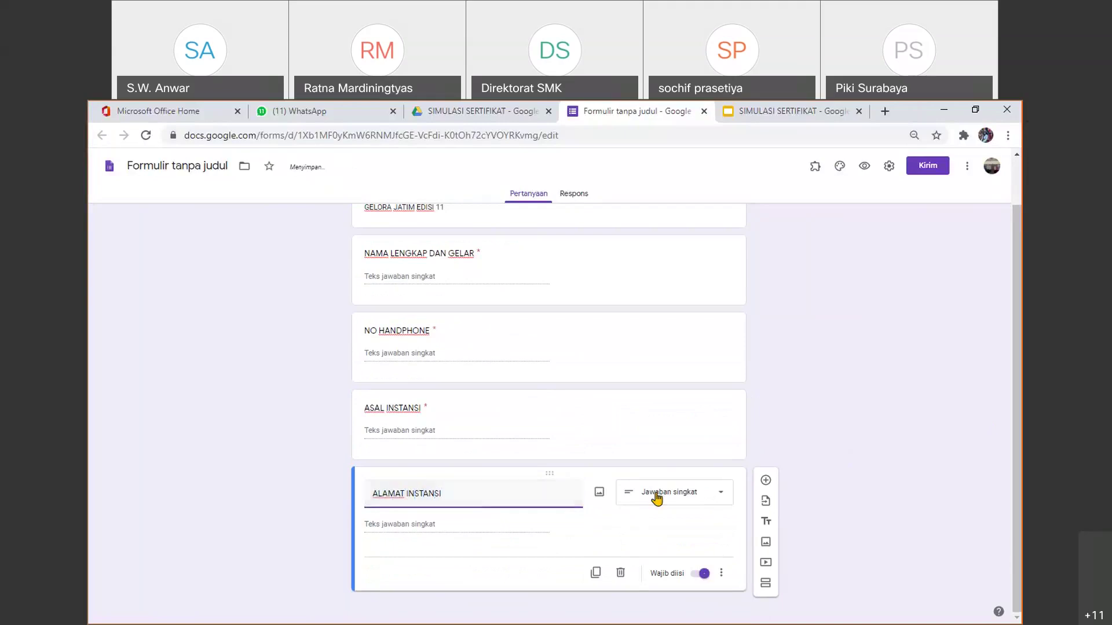
click(656, 494)
click(656, 521)
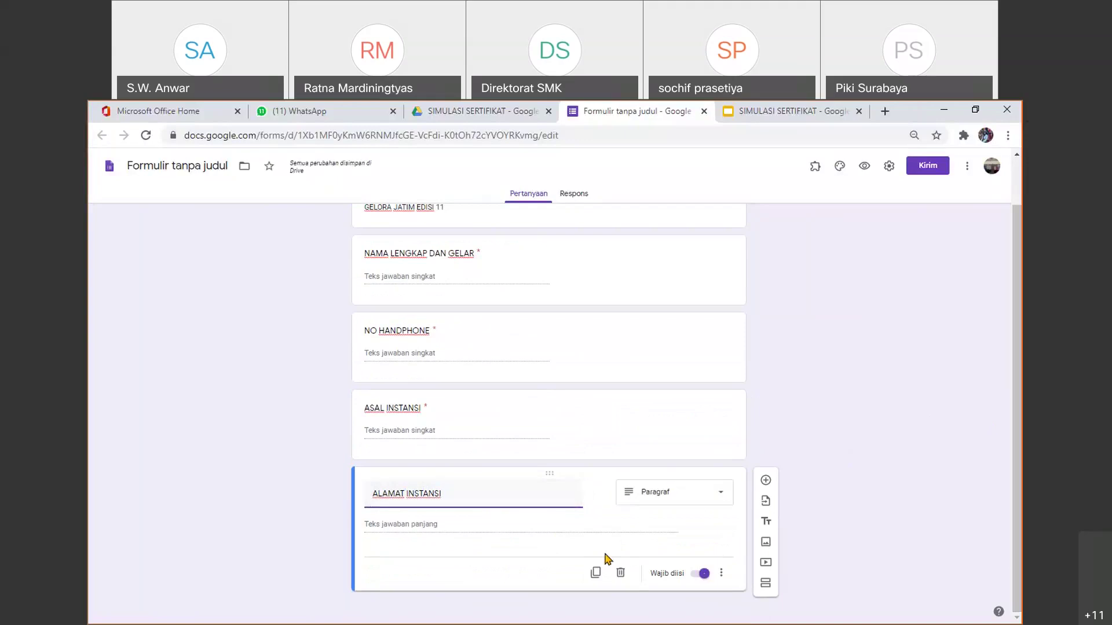
Duplicate the ALAMAT INSTANSI question, retitle the copy "PROPINSI" and set its type to Pilihan ganda
click(595, 573)
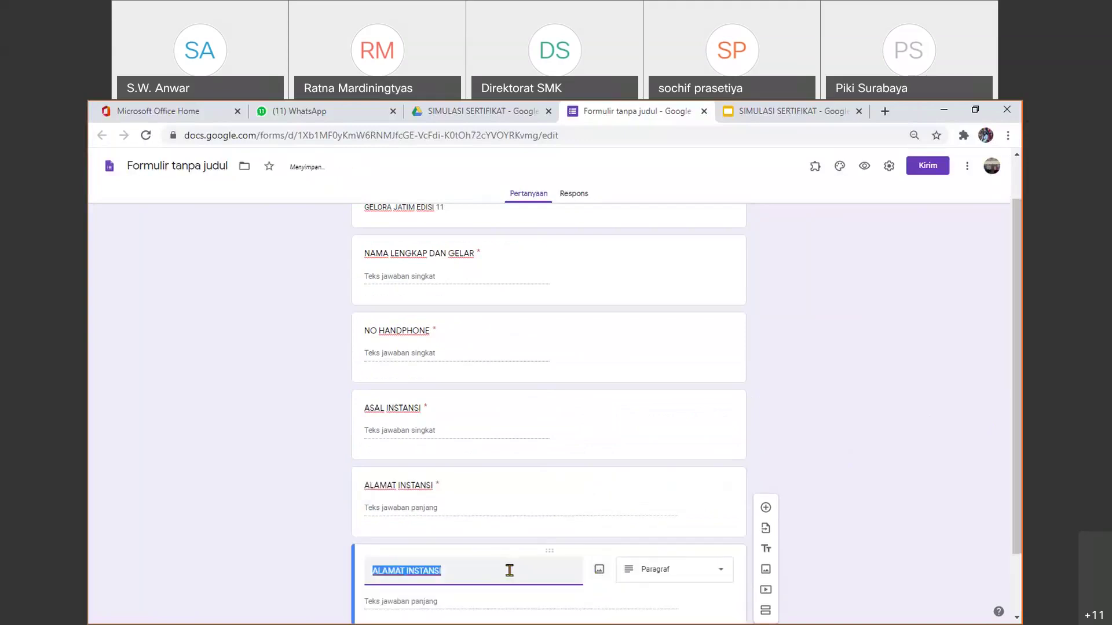
text(P)
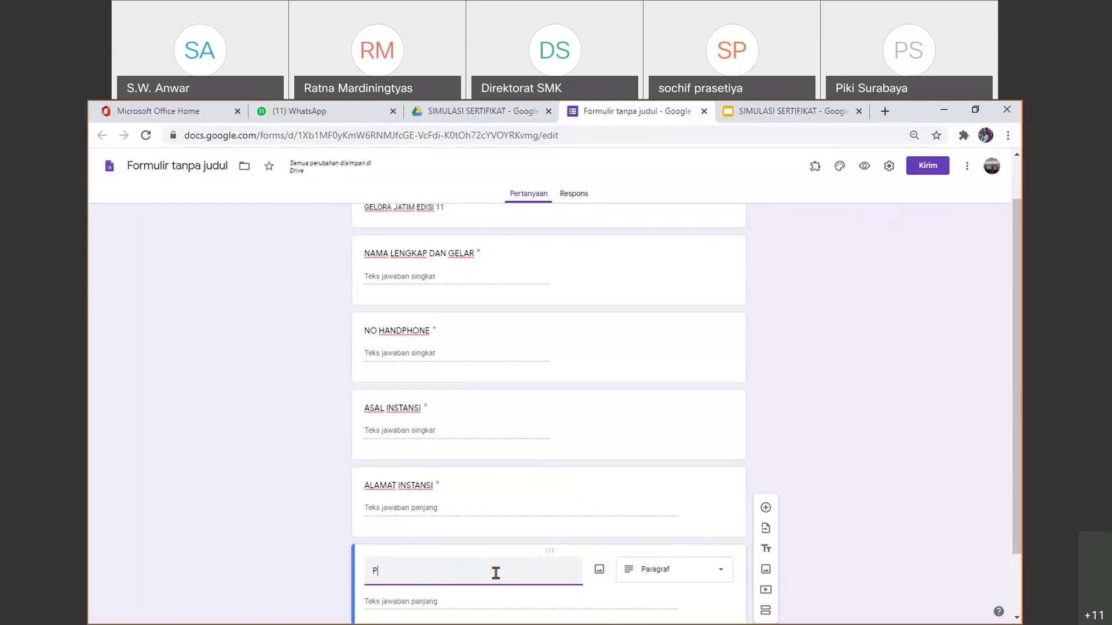
text(ROPINSI)
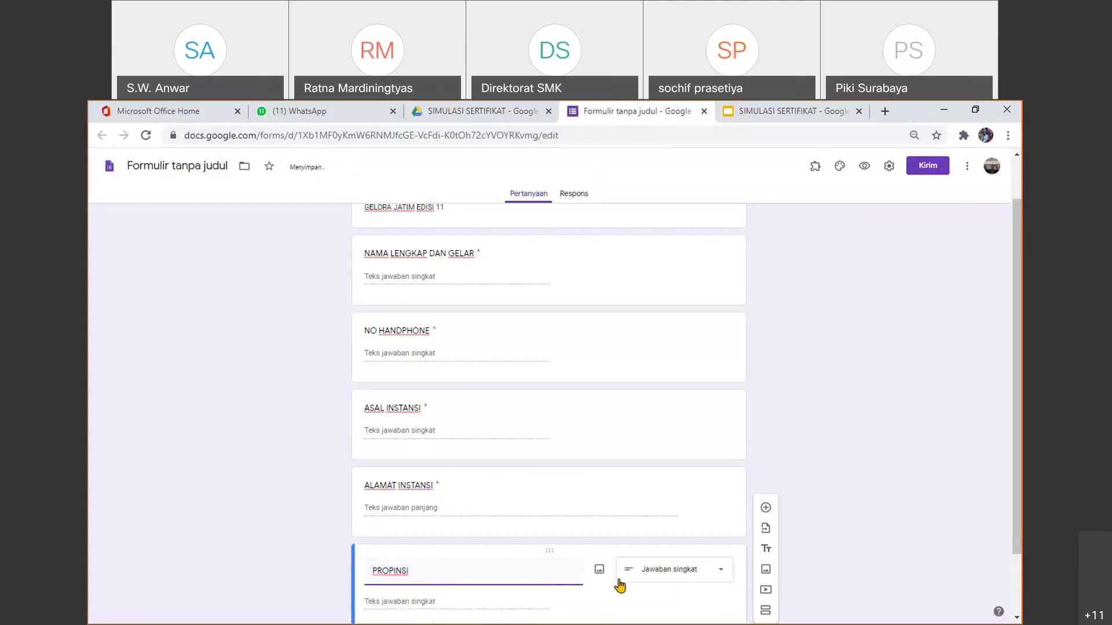
click(708, 574)
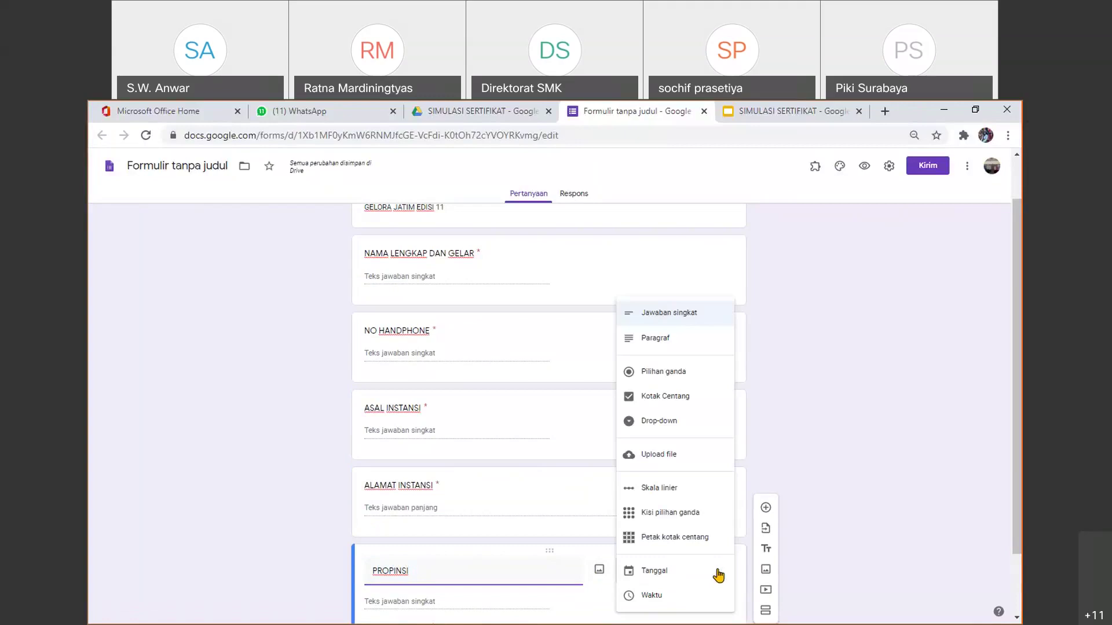
click(650, 378)
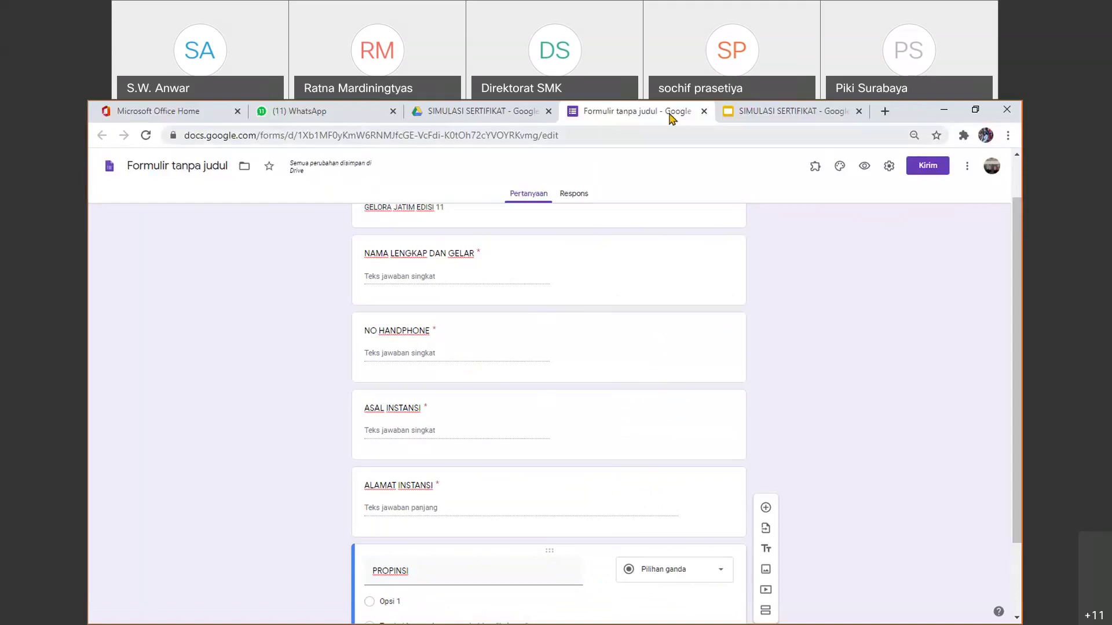
Switch to File Explorer, open the propinsi workbook from the Sertifikat folder to view the province list, and close it
click(882, 117)
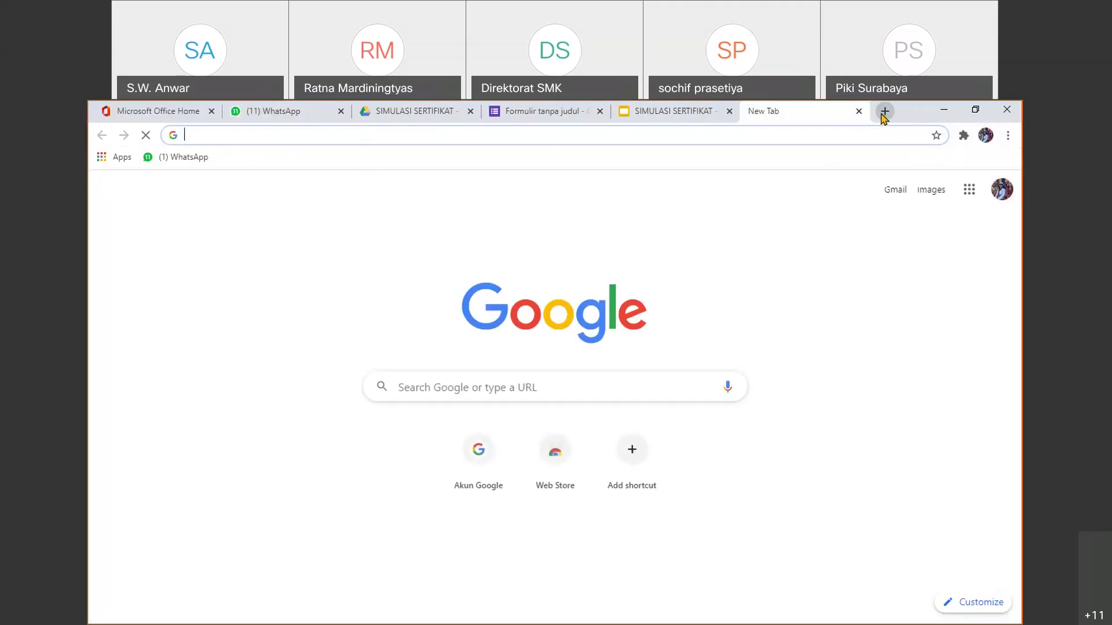
click(858, 111)
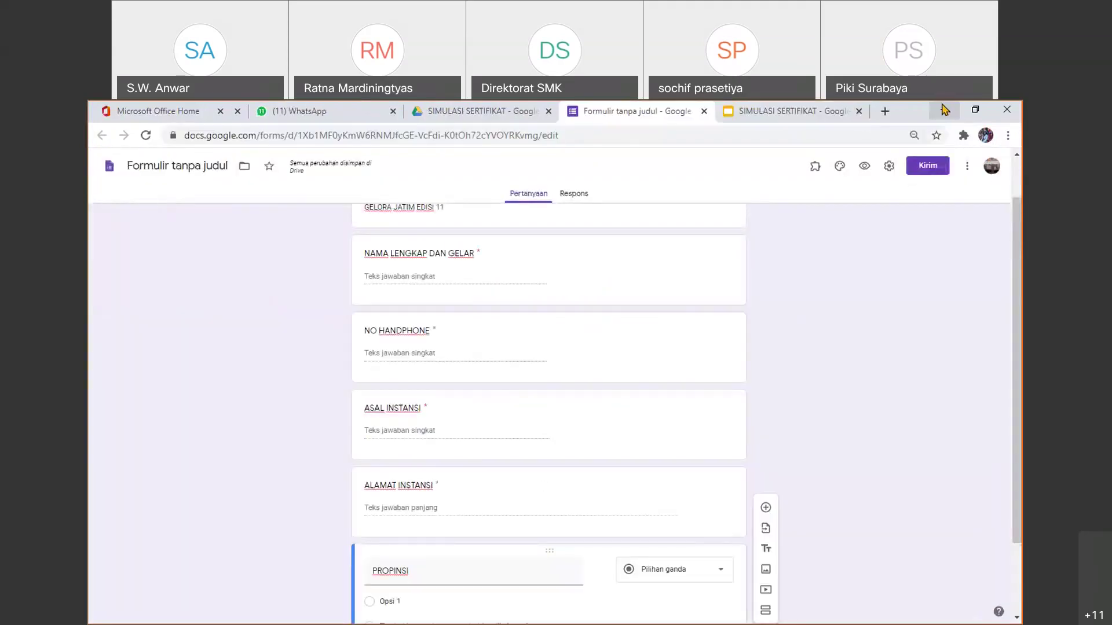
click(944, 110)
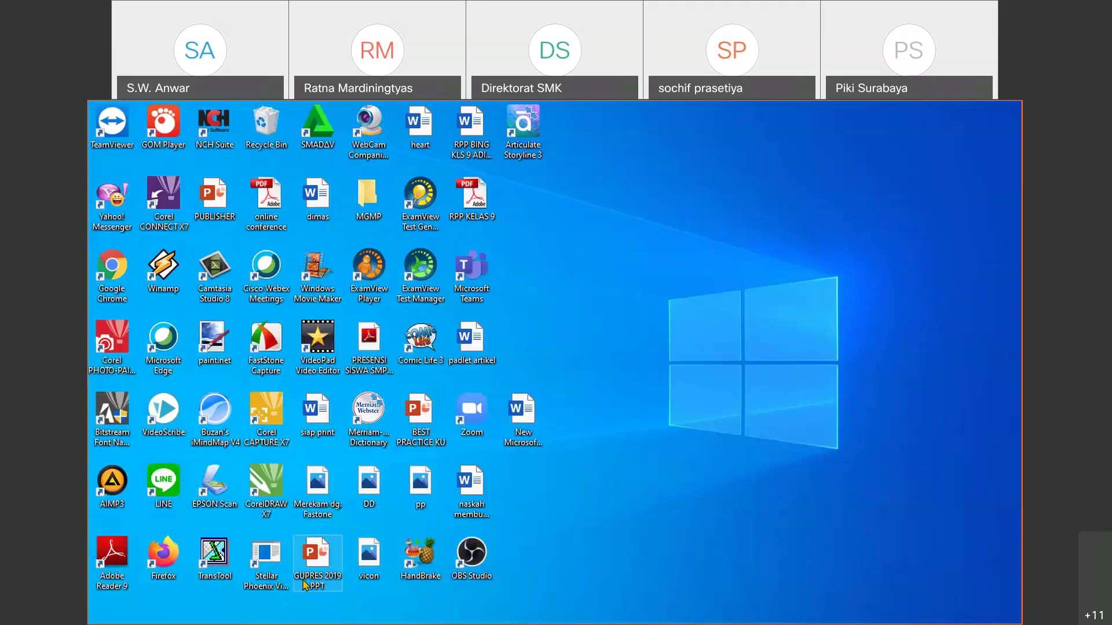
mouse_move(338, 621)
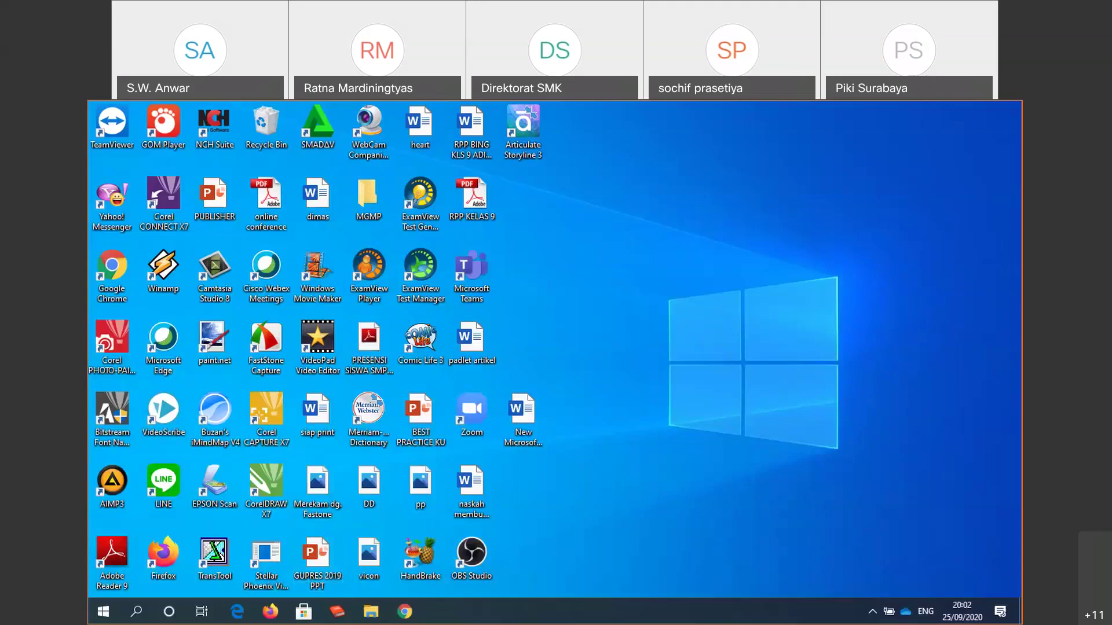
click(370, 611)
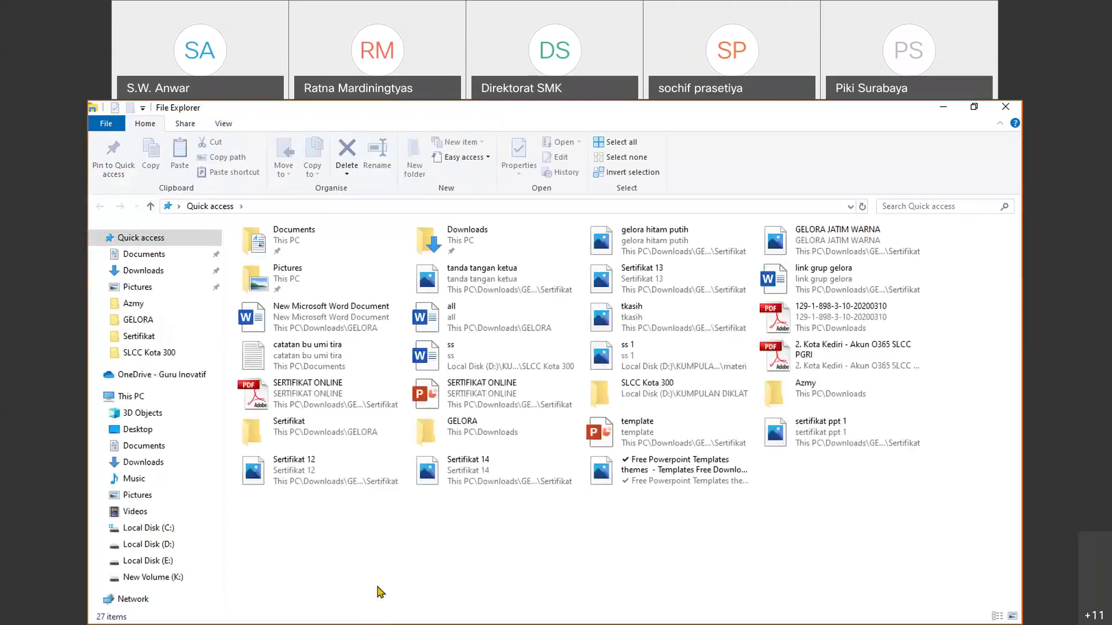
double_click(298, 431)
double_click(805, 282)
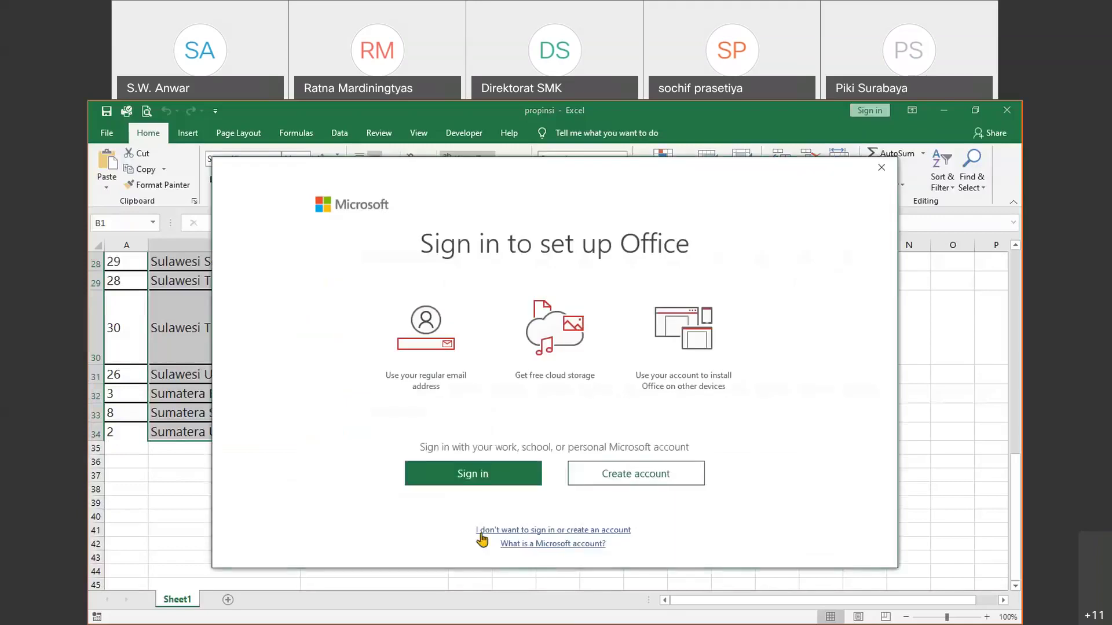
click(881, 168)
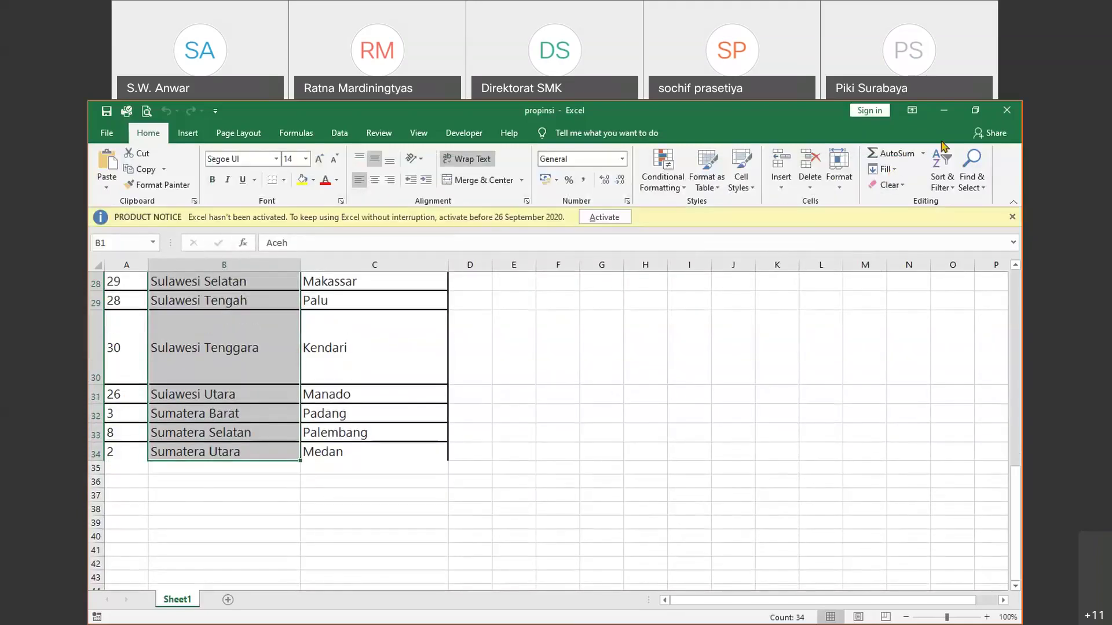
click(1008, 116)
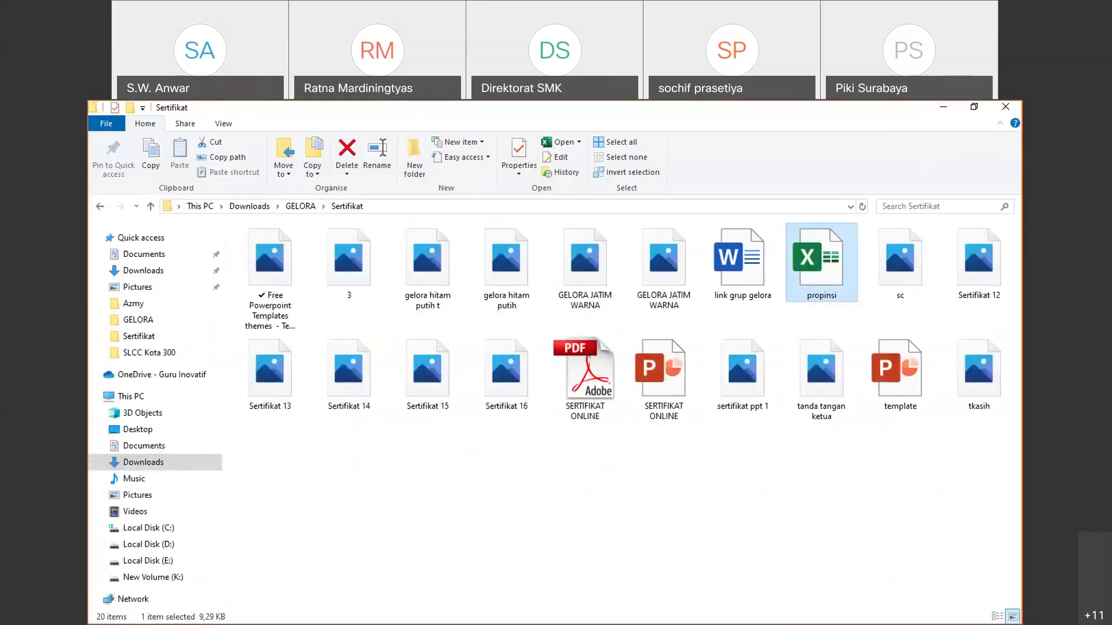
click(1006, 108)
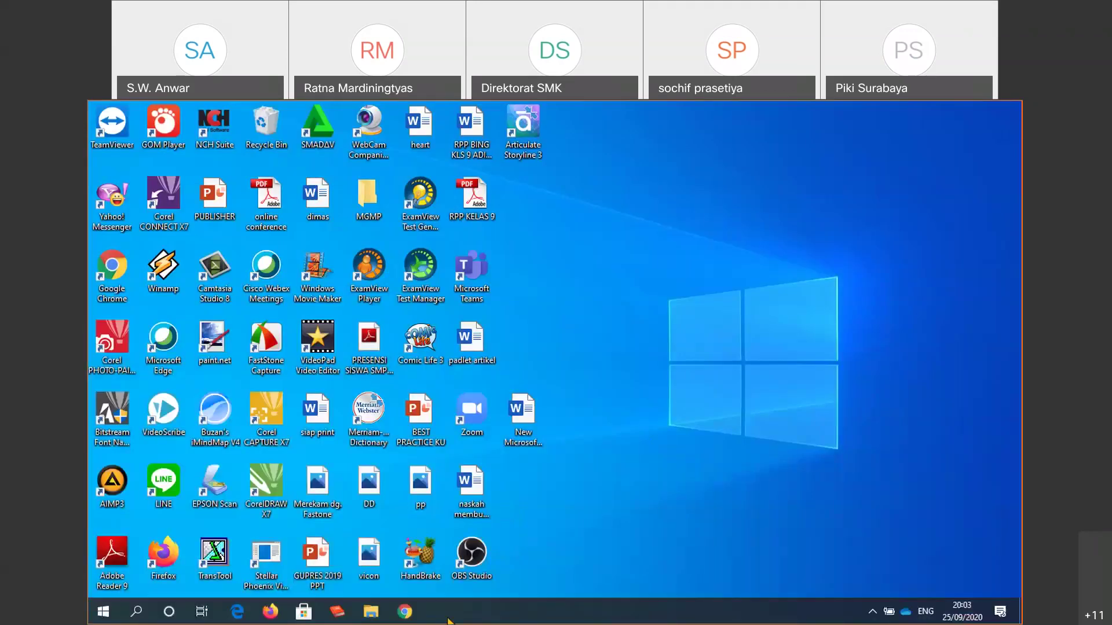
click(406, 613)
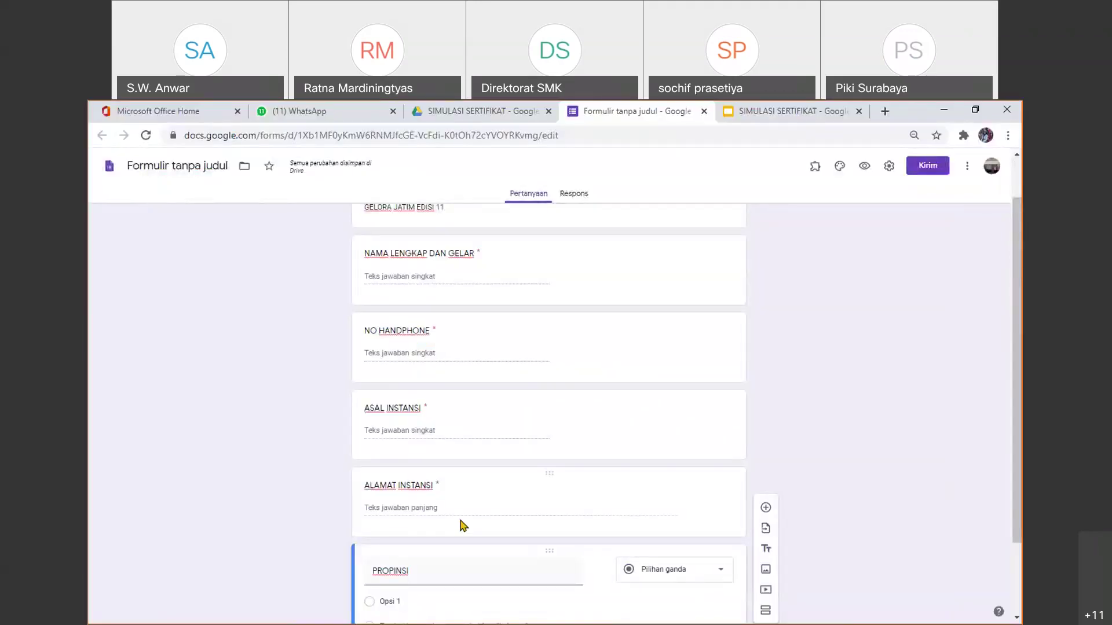
click(405, 600)
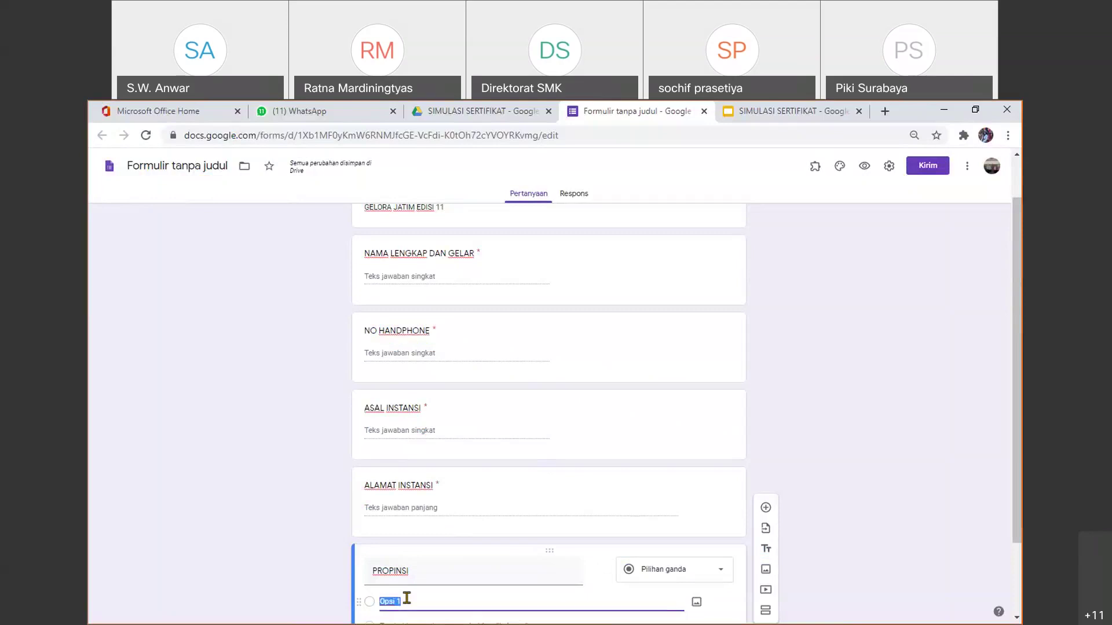
text(Sebagai)
key(BackSpace)
key(BackSpace)
key(BackSpace)
key(BackSpace)
key(BackSpace)
key(BackSpace)
key(BackSpace)
key(ctrl+z)
key(BackSpace)
key(BackSpace)
key(BackSpace)
key(BackSpace)
key(BackSpace)
key(BackSpace)
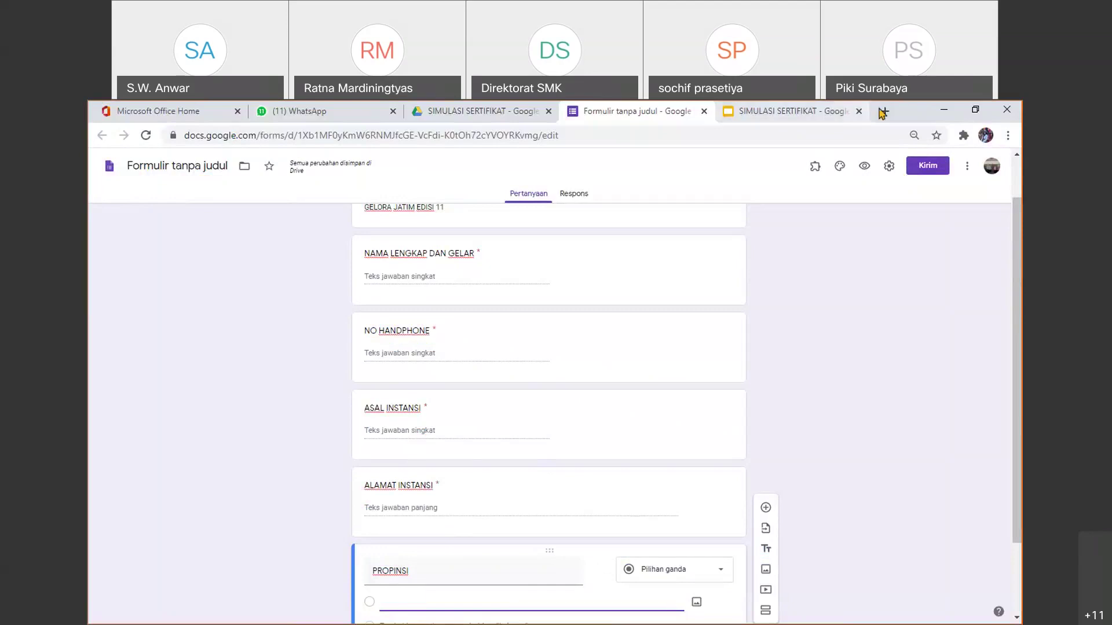
Switch to File Explorer, open the propinsi workbook, copy the province names in B1:B34, and close both the workbook and the folder window
click(943, 110)
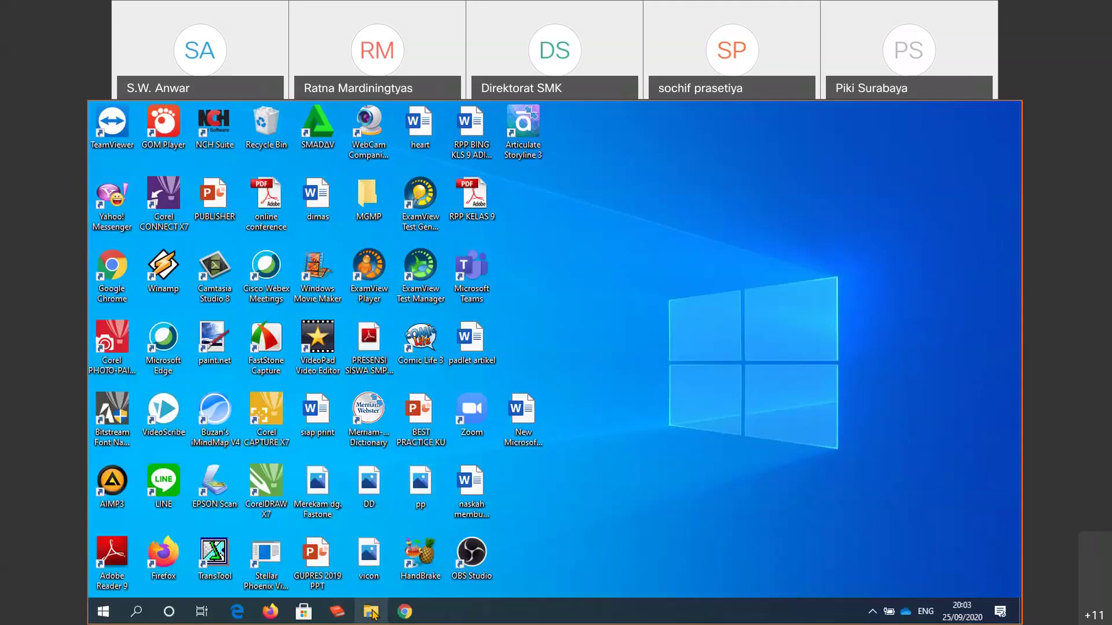
click(371, 612)
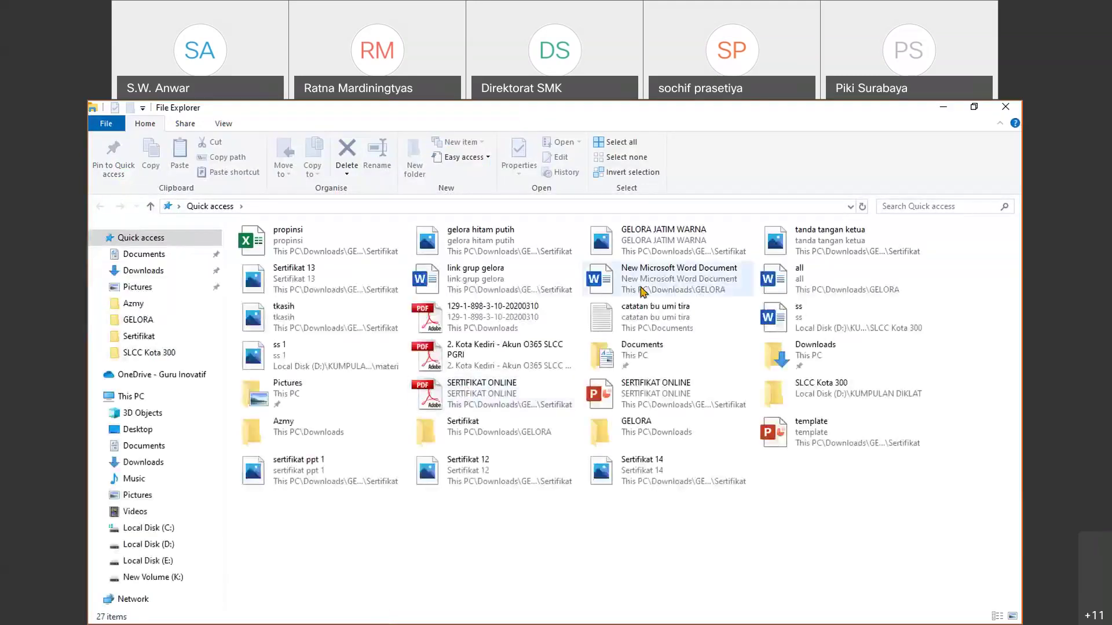
double_click(282, 250)
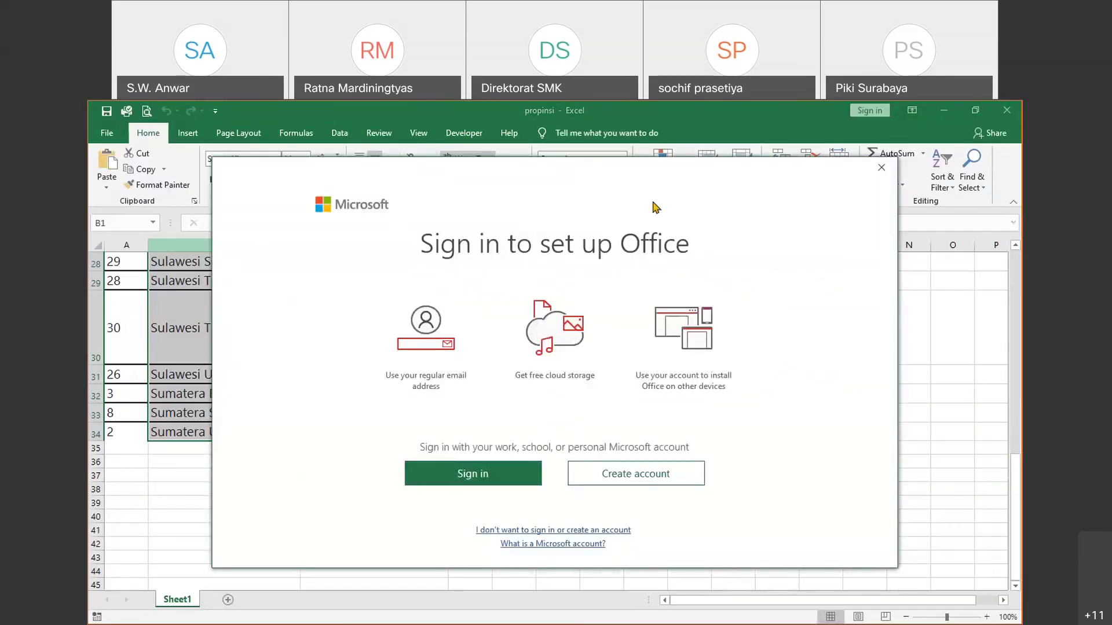
click(881, 167)
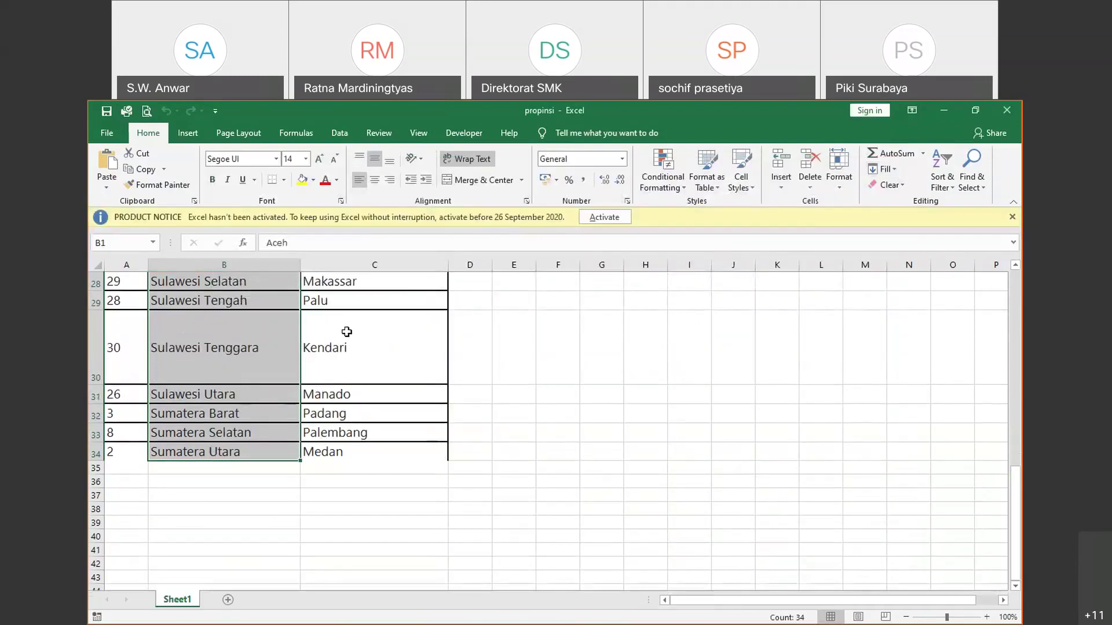
key(ctrl+c)
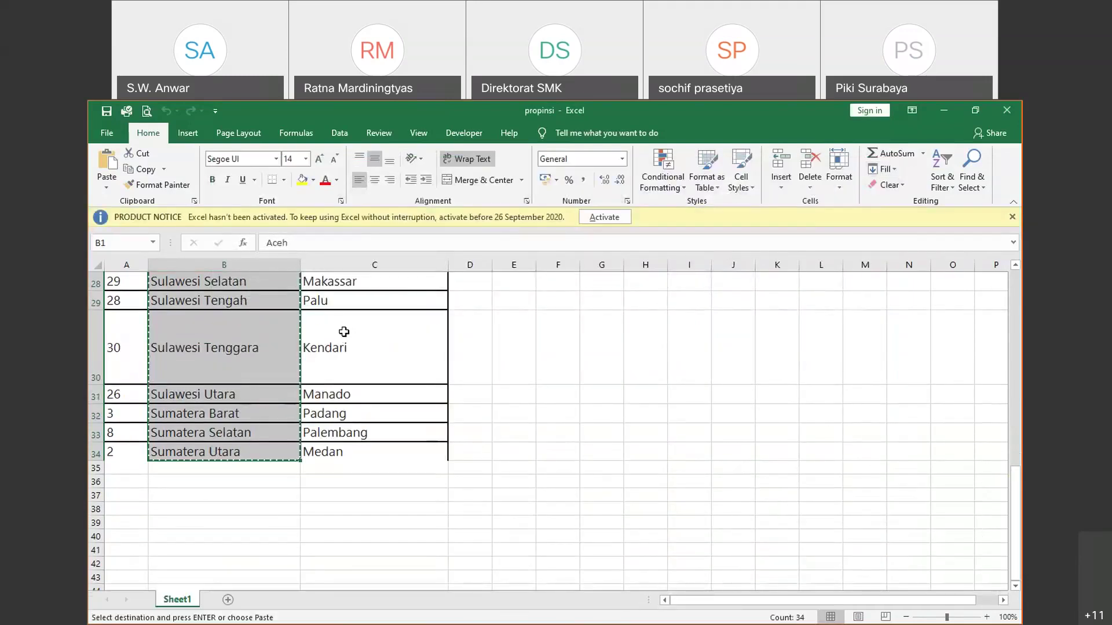
click(1008, 112)
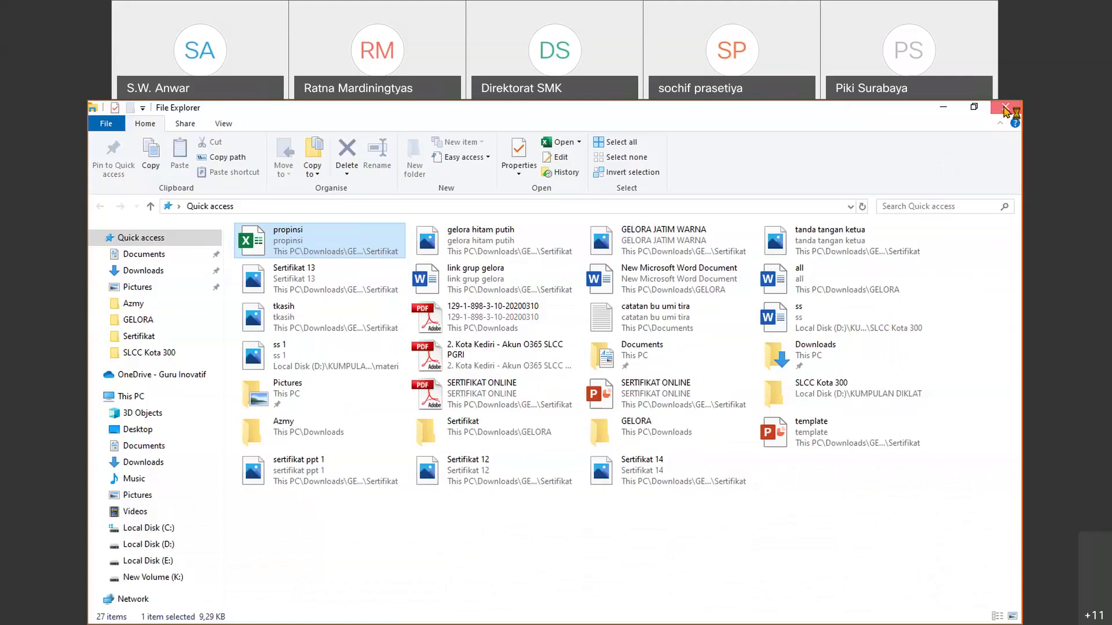
click(1006, 110)
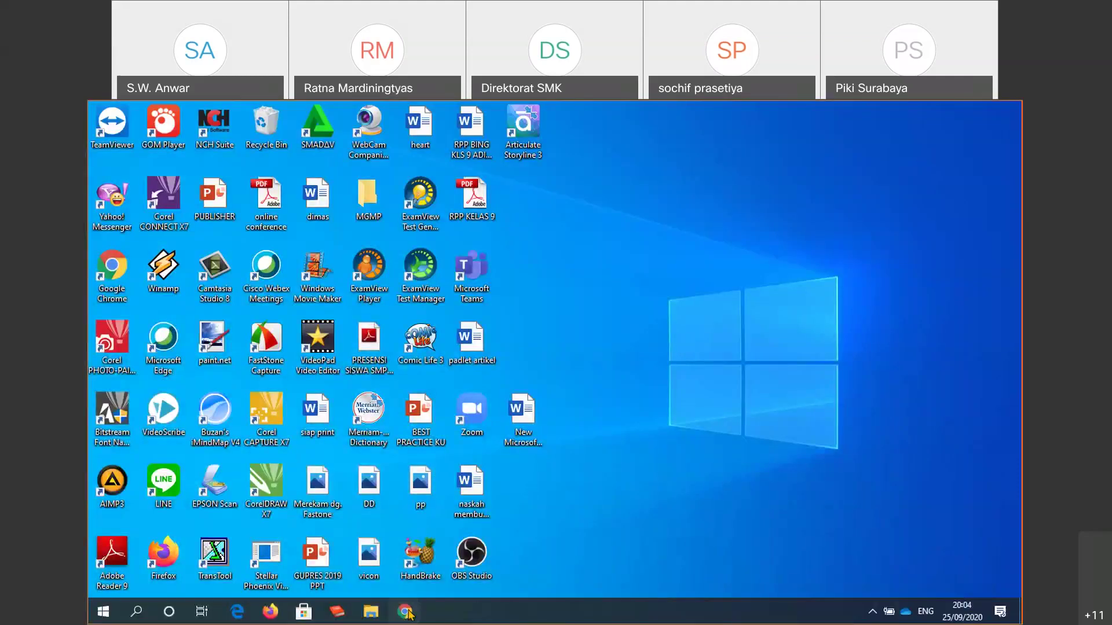
Switch to the form in Chrome and paste the copied province names as the answer options of the PROPINSI question
click(403, 613)
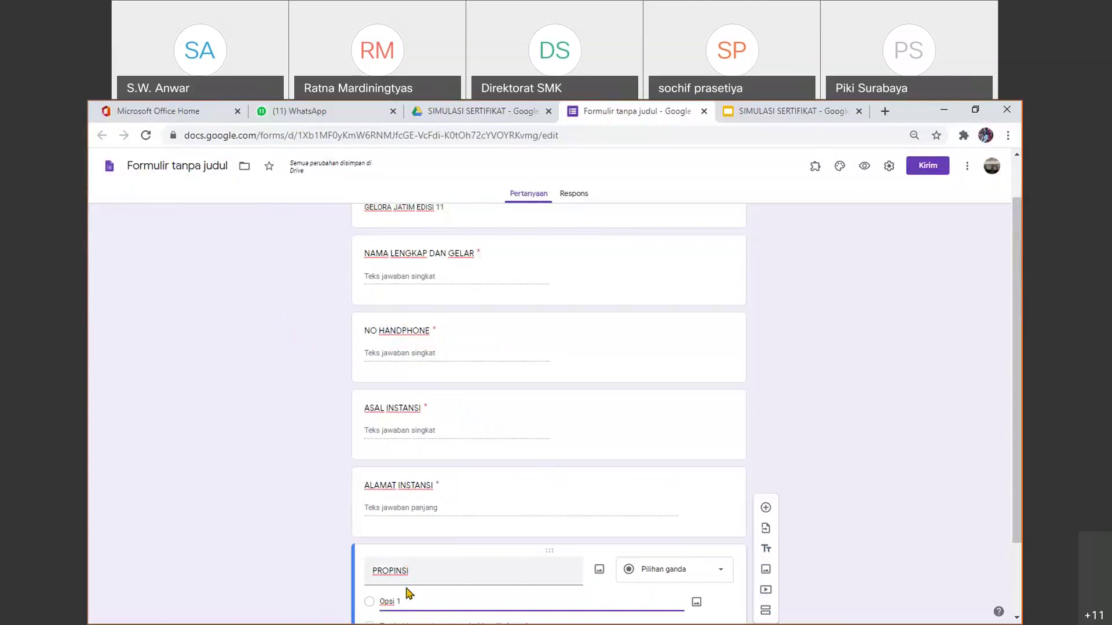
click(380, 604)
key(ctrl+v)
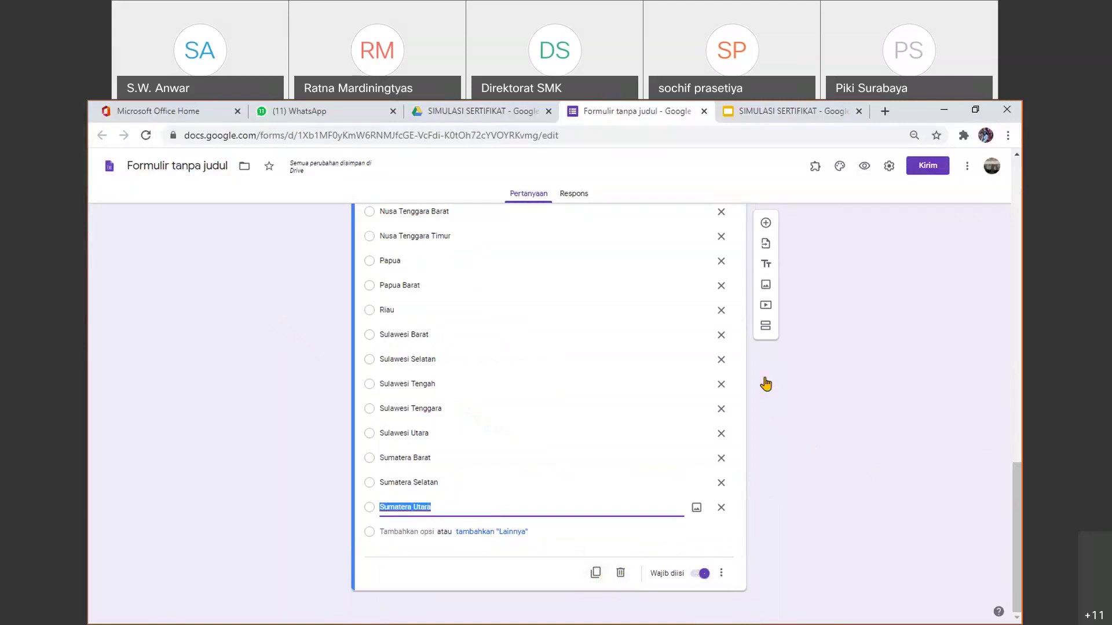
Add a multiple-choice question titled "PERAN DALAM VICON" with the options PESERTA and HOST
click(765, 223)
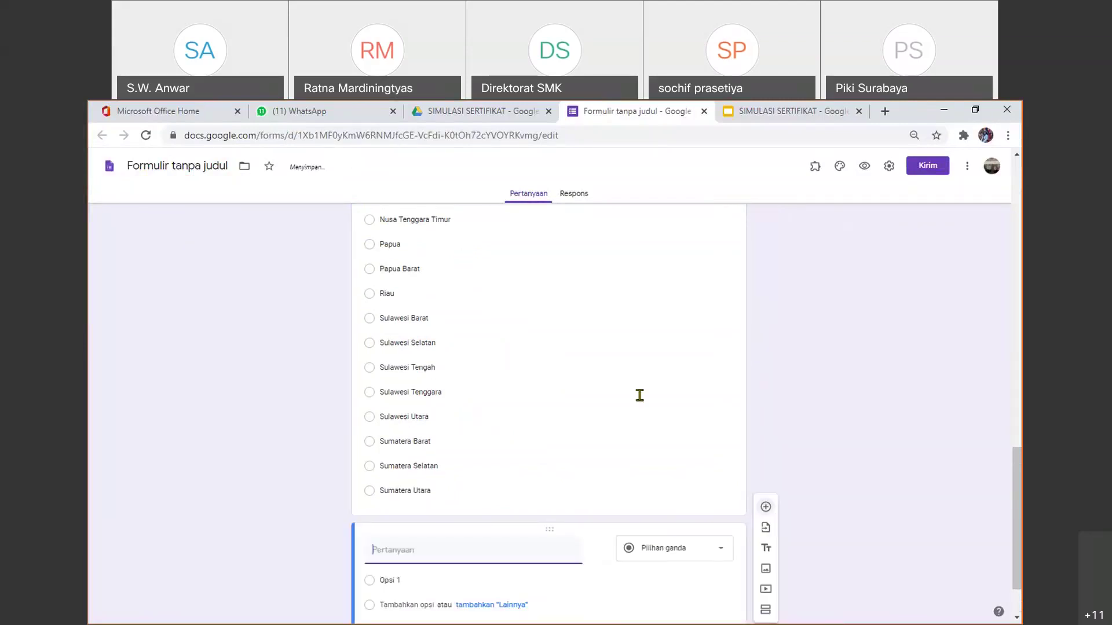
text(PERAN DALAM VICON)
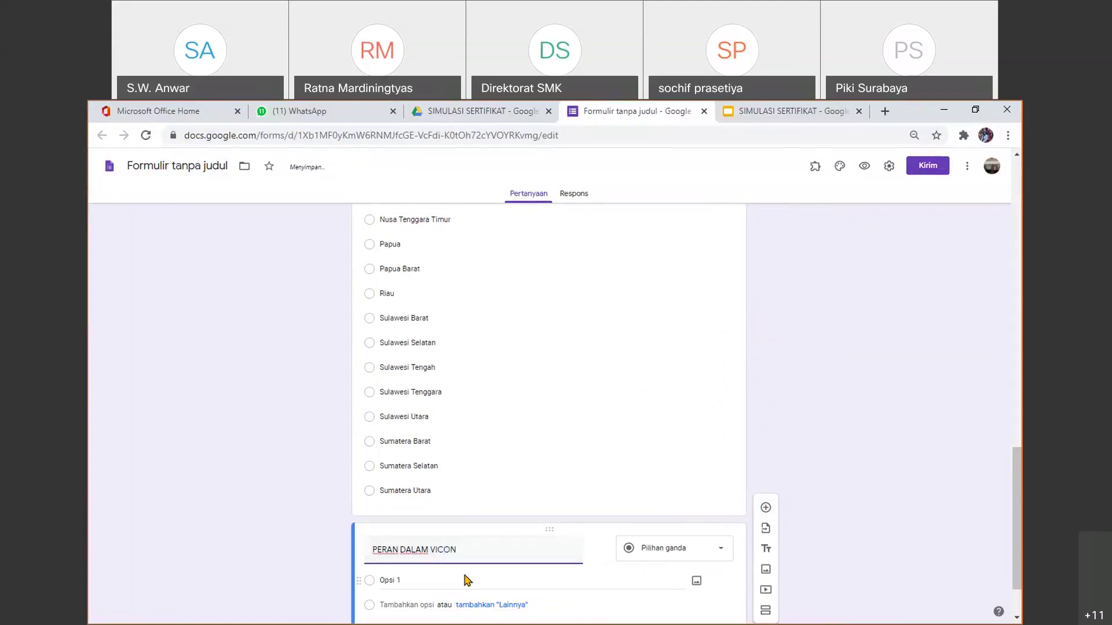
click(404, 580)
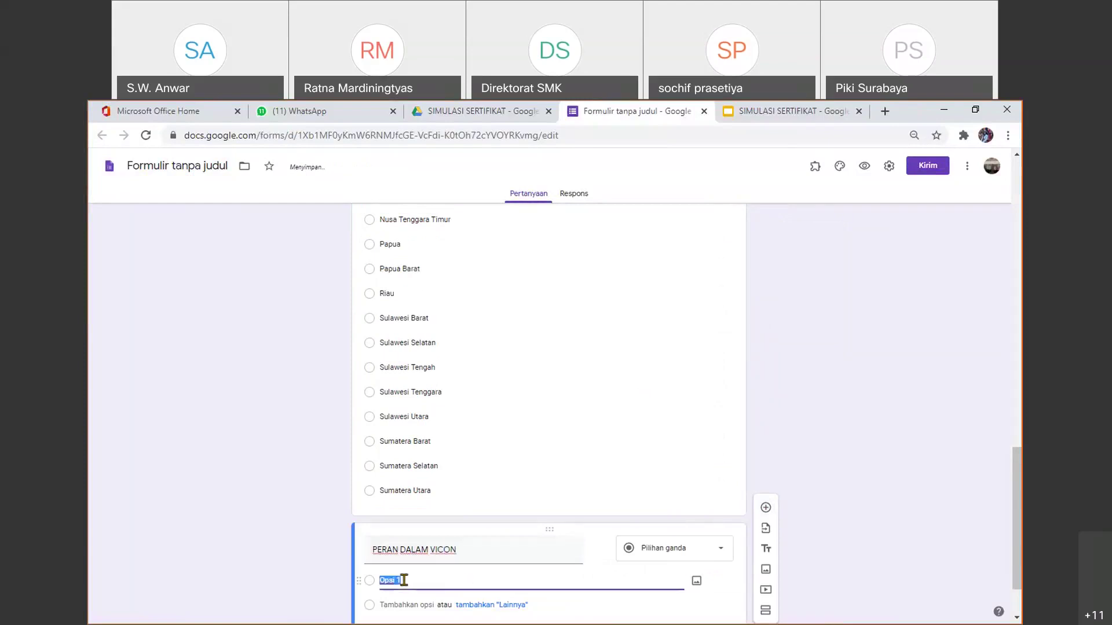
text(PESERTA)
click(412, 604)
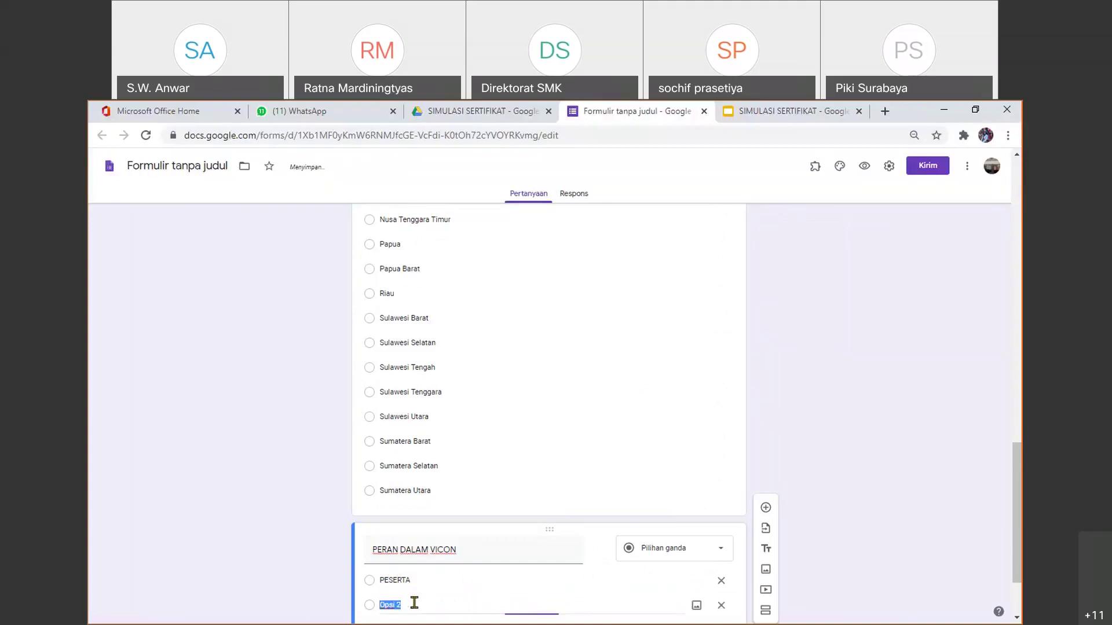
text(HOST)
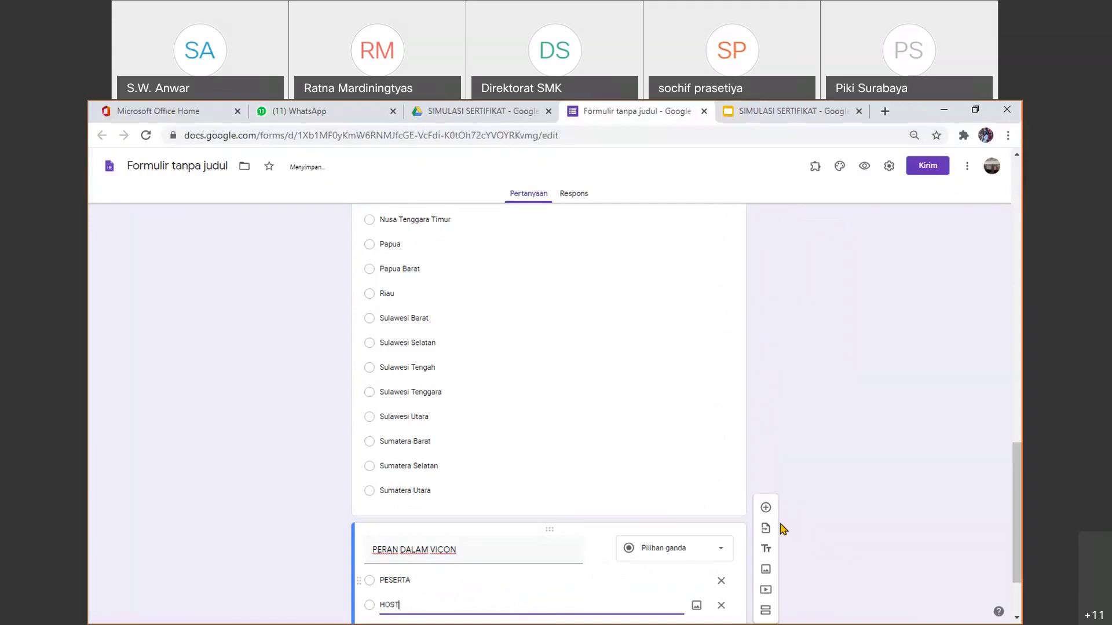
Add a Lainnya choice and the options MODERATOR, PEMATERI and PANITIA to the PERAN DALAM VICON question
scroll(1017, 486, down, 1)
scroll(698, 521, down, 1)
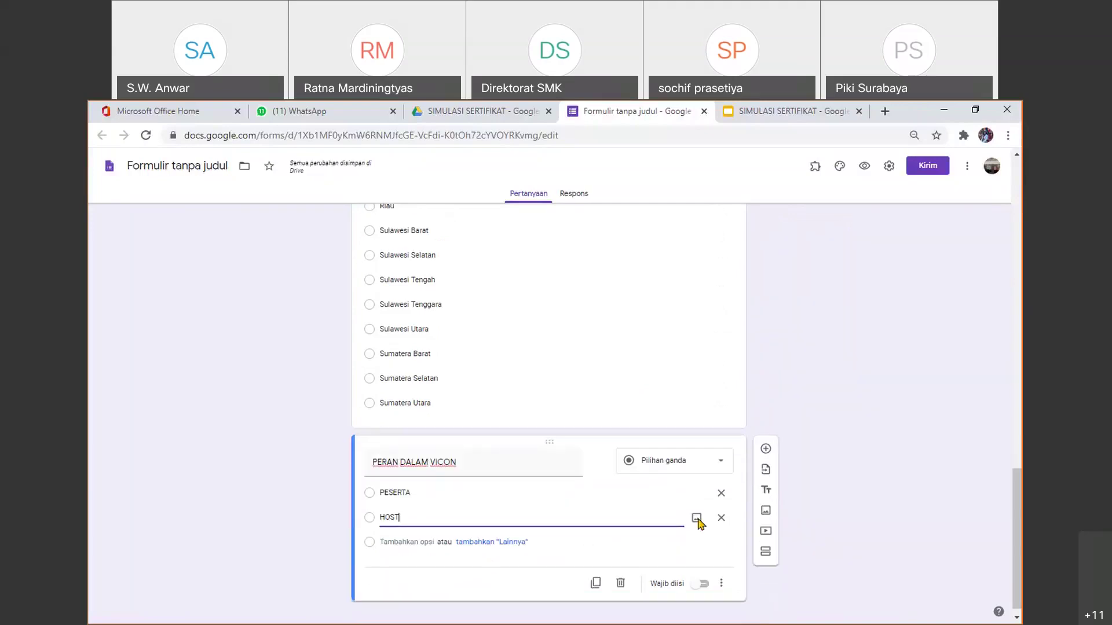
click(501, 548)
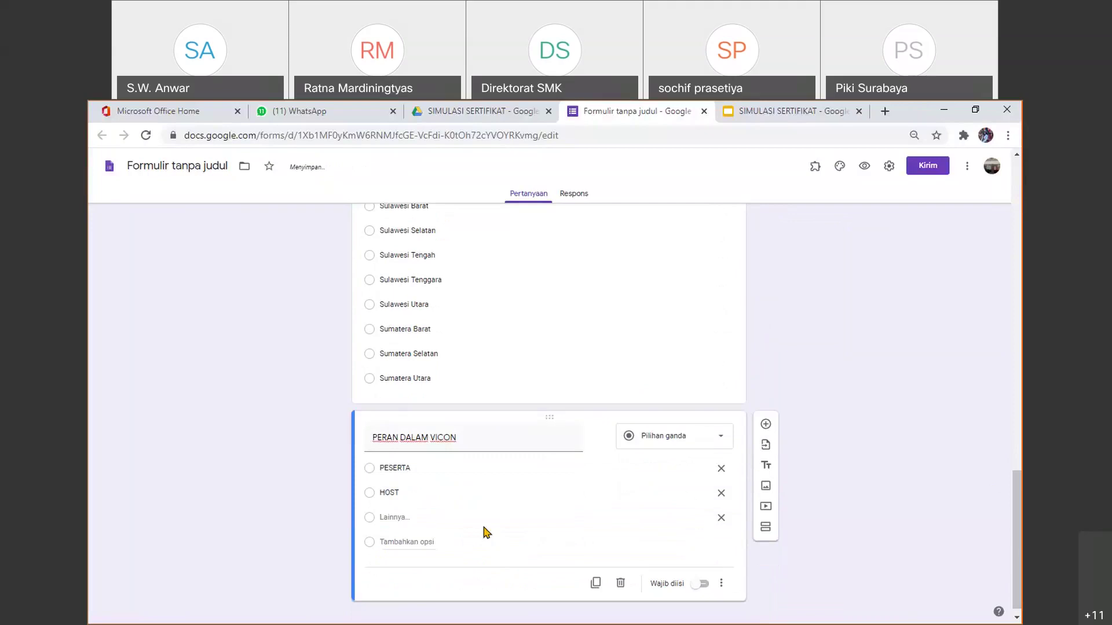
click(403, 545)
text(M)
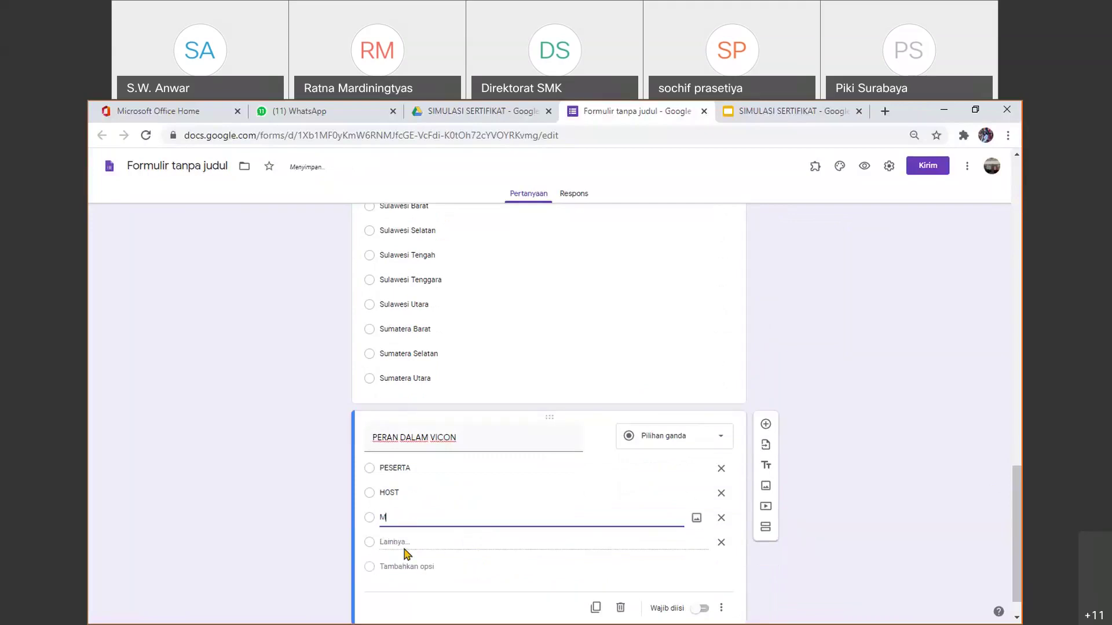
text(ODERATOR)
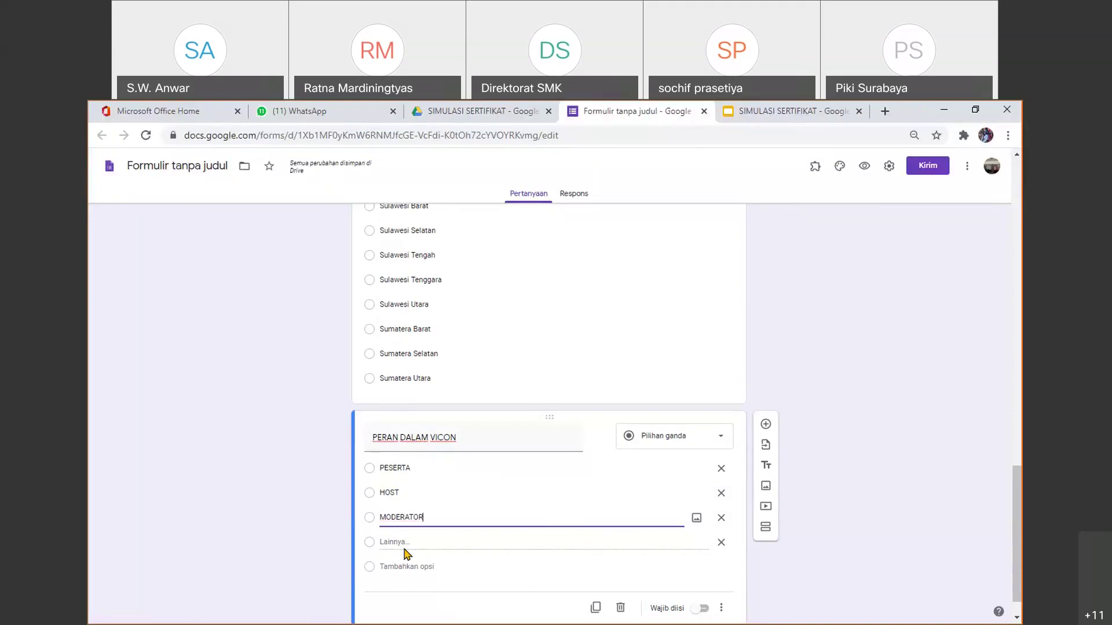
click(410, 566)
text(PEM)
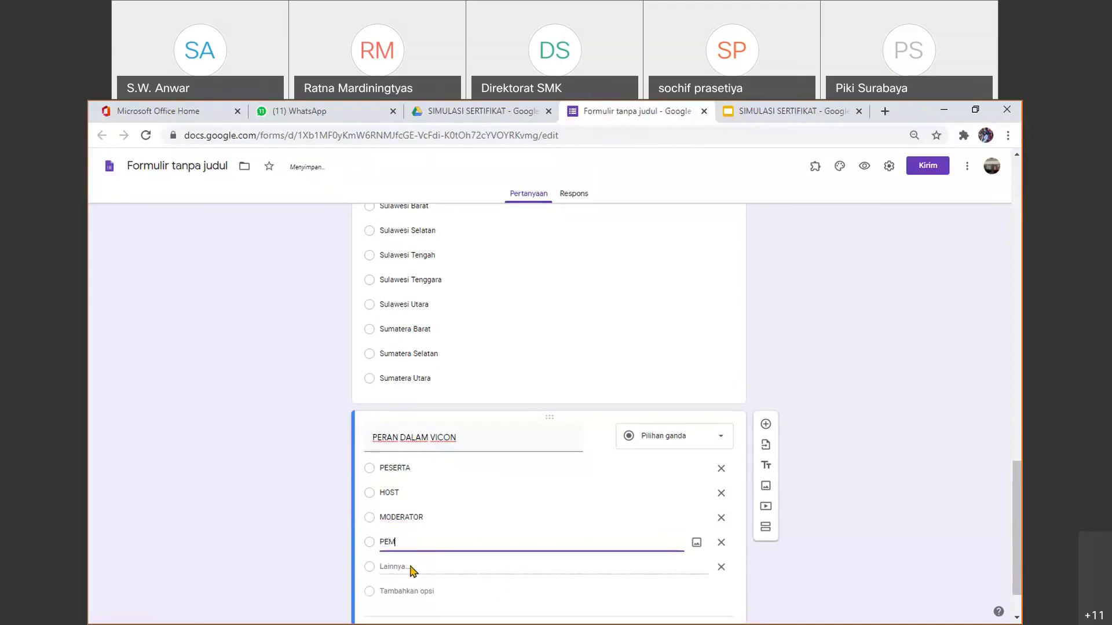
text(ATERI)
click(399, 573)
click(399, 591)
text(PANITIA)
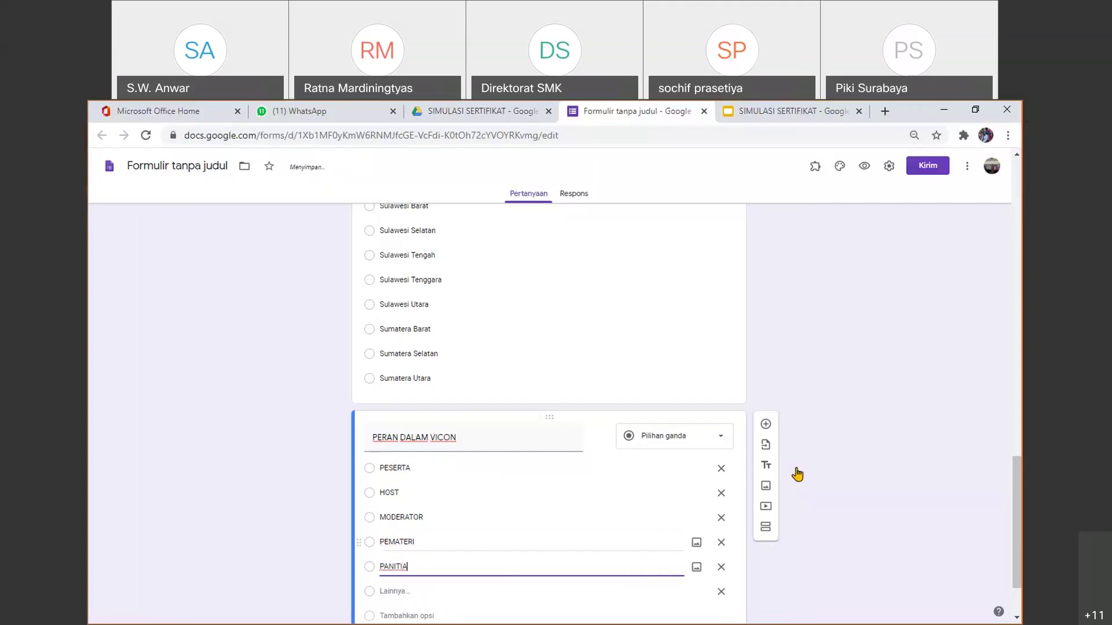
Remove the Lainnya choice from the PERAN DALAM VICON question and make the question required
click(872, 436)
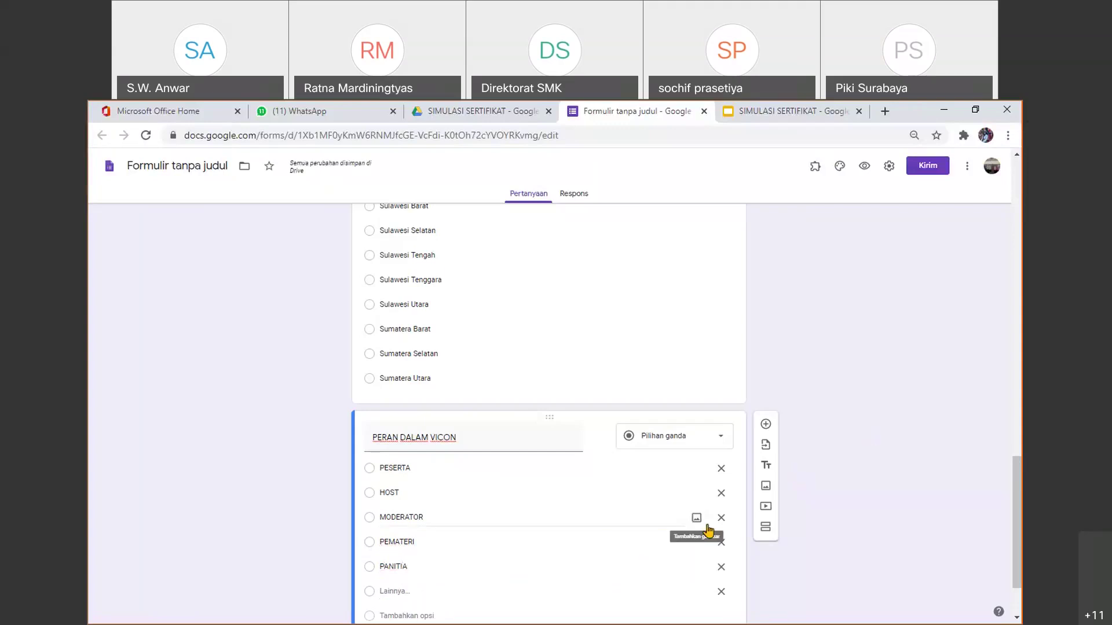
click(721, 593)
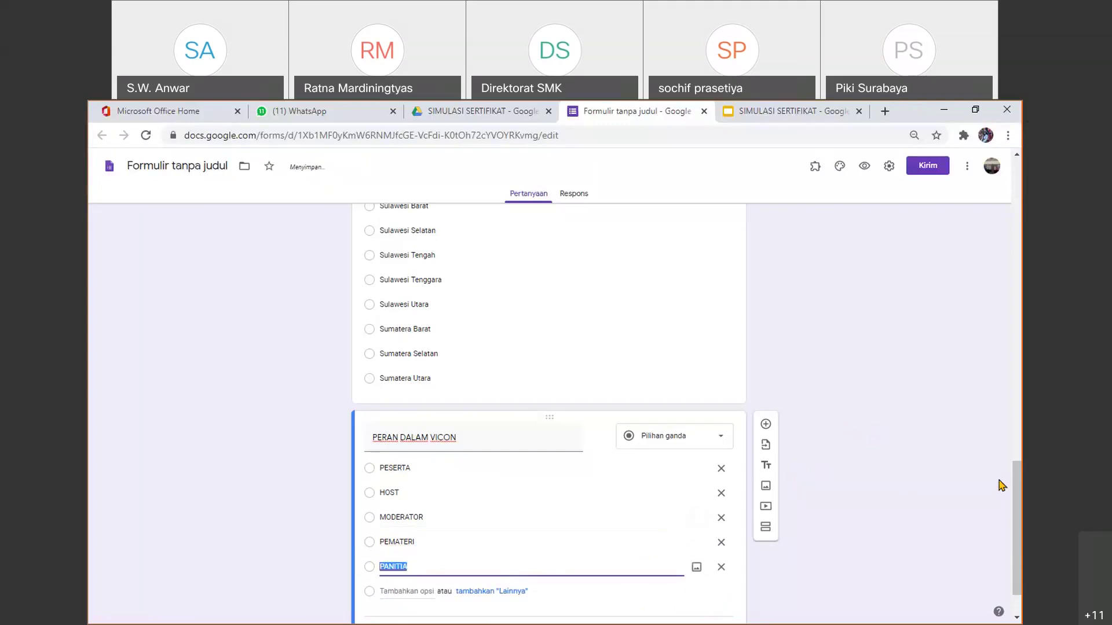
click(1017, 492)
scroll(687, 421, down, 1)
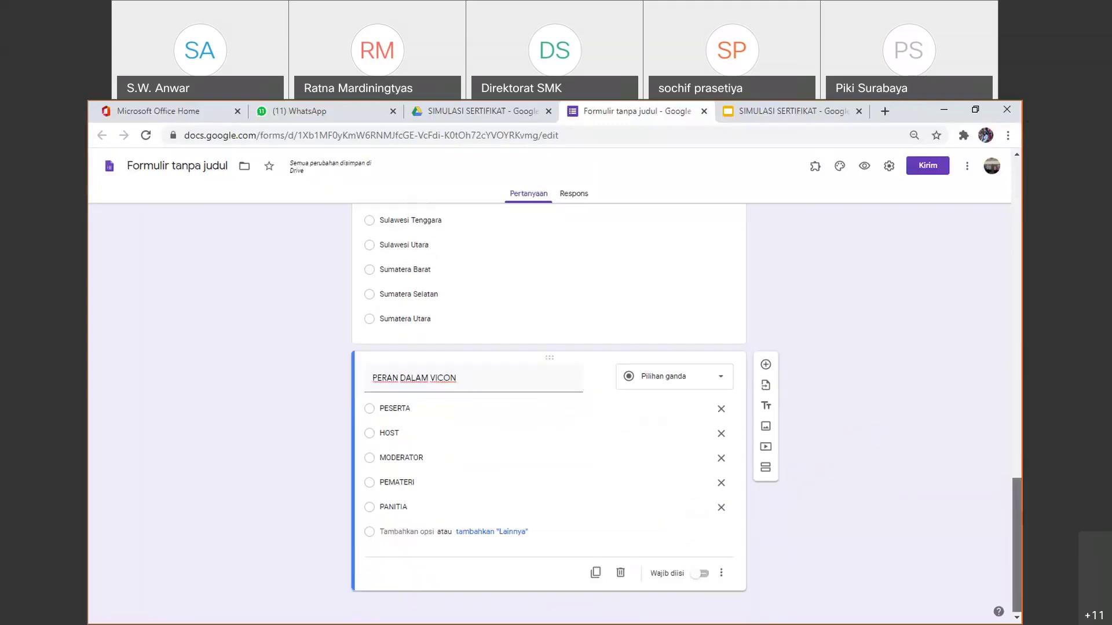
click(699, 573)
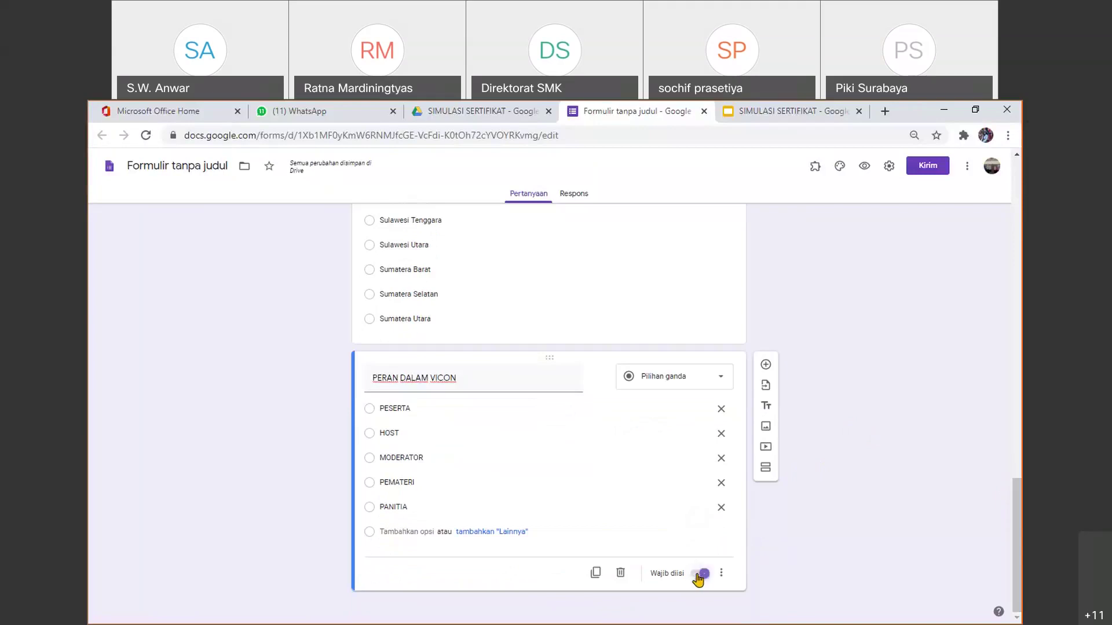
click(682, 299)
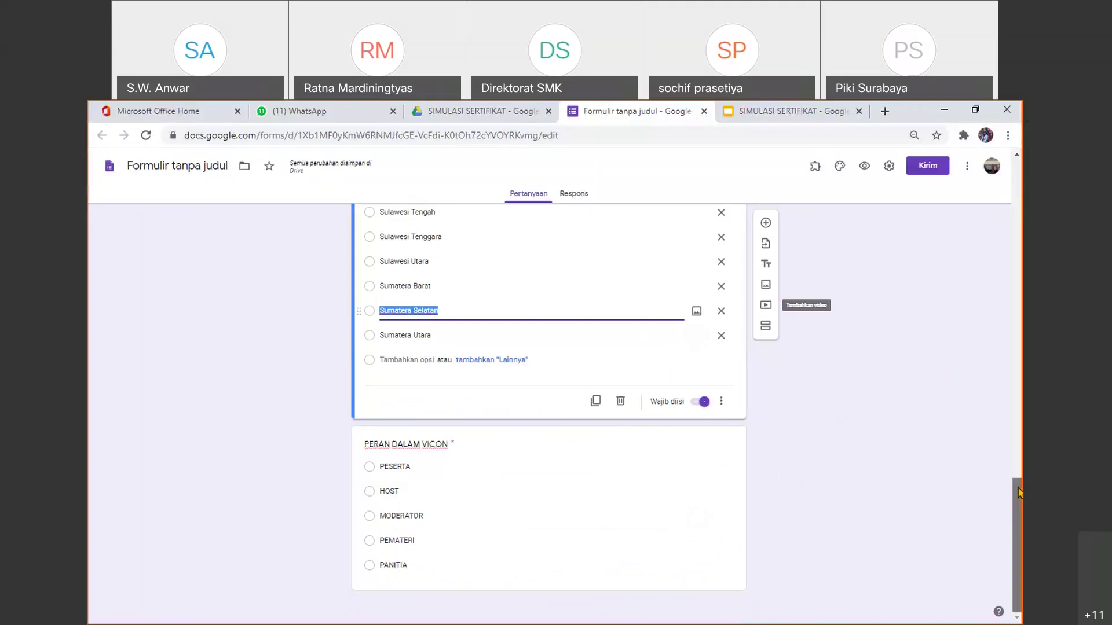
Insert the open book image with heart-shaped pages from the Kantor dan Sekolah themes as the form header, and close the theme options
drag(1019, 492, 948, 181)
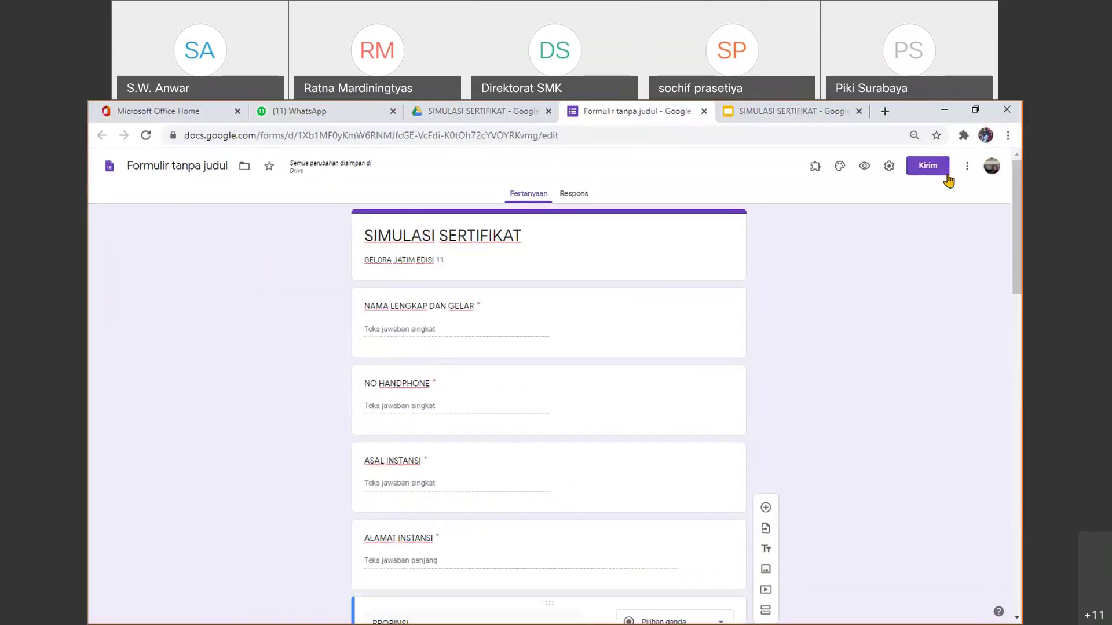
click(840, 168)
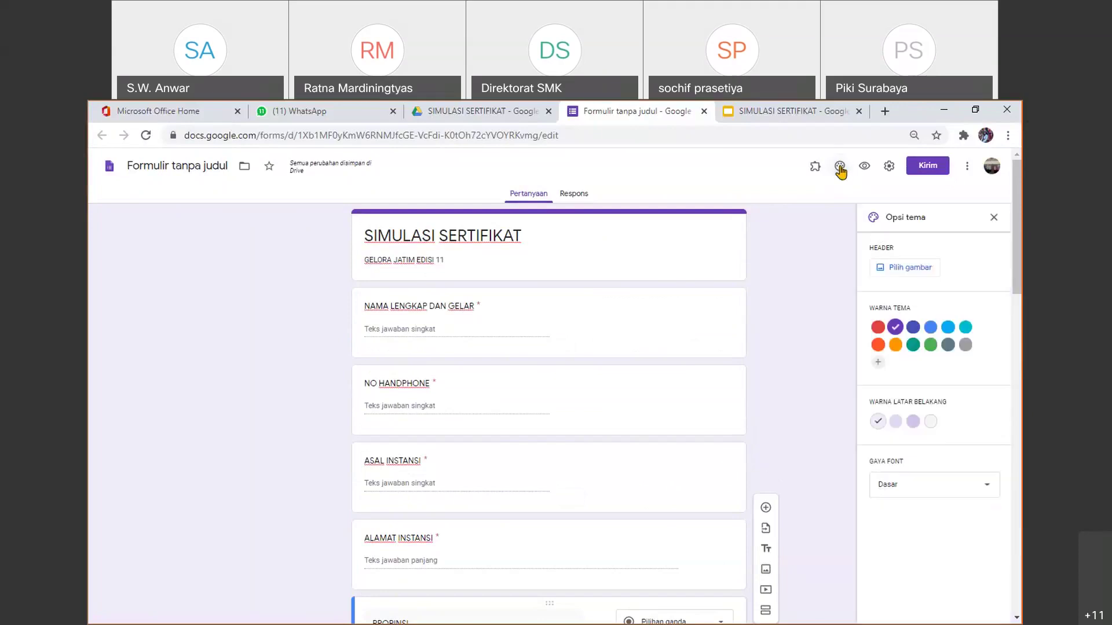
click(898, 273)
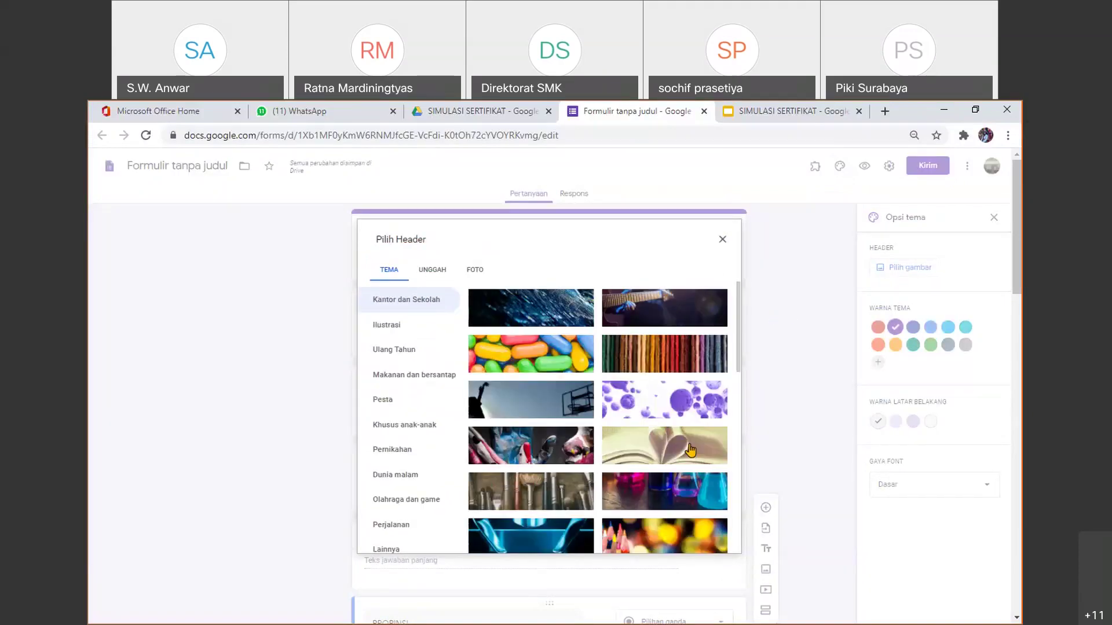
click(690, 451)
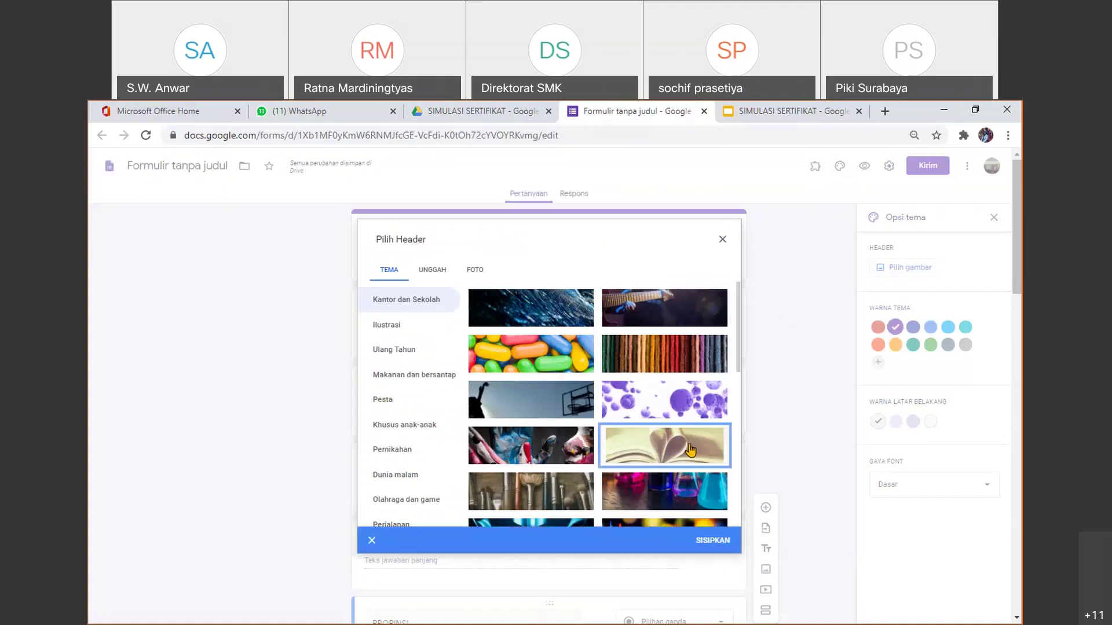
click(708, 542)
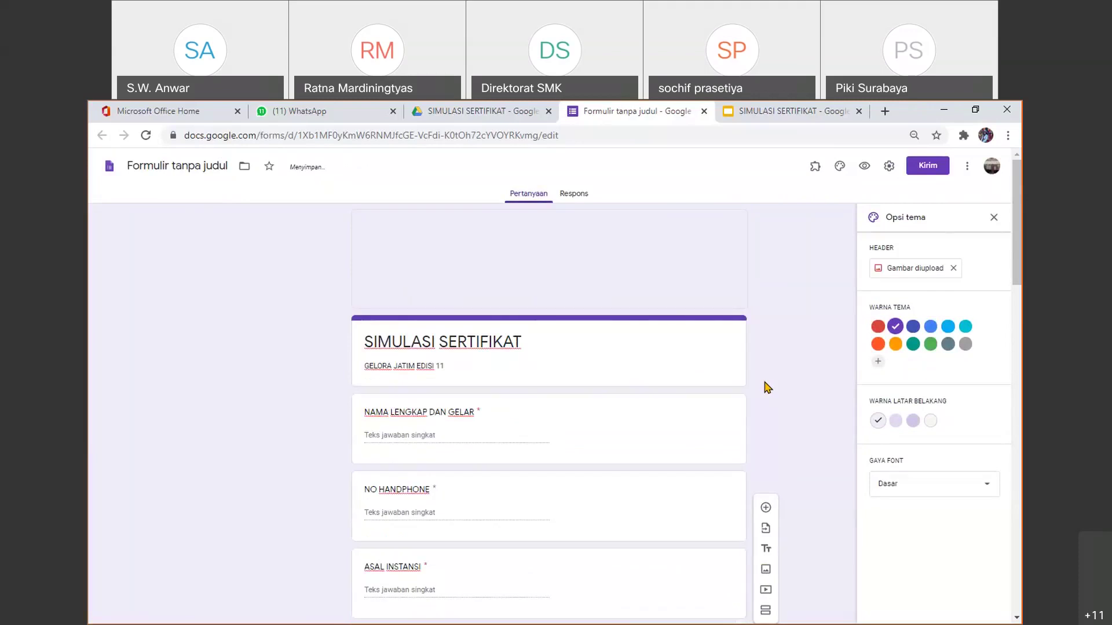
click(993, 219)
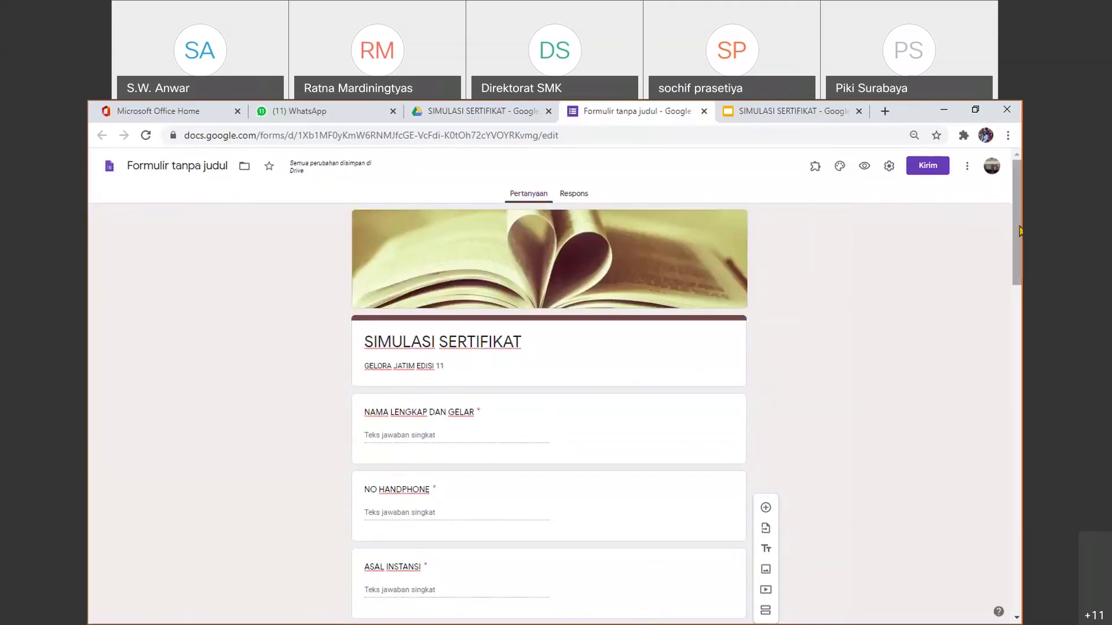
Add a blank multiple-choice question below the PERAN DALAM VICON question
drag(1020, 231, 1016, 560)
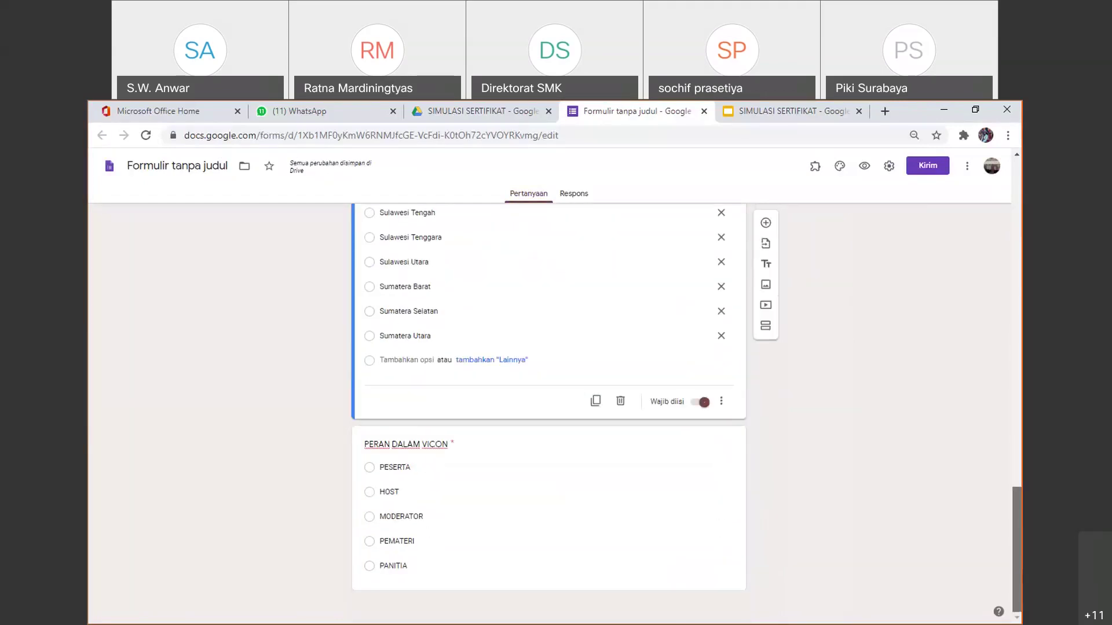
drag(681, 624, 681, 618)
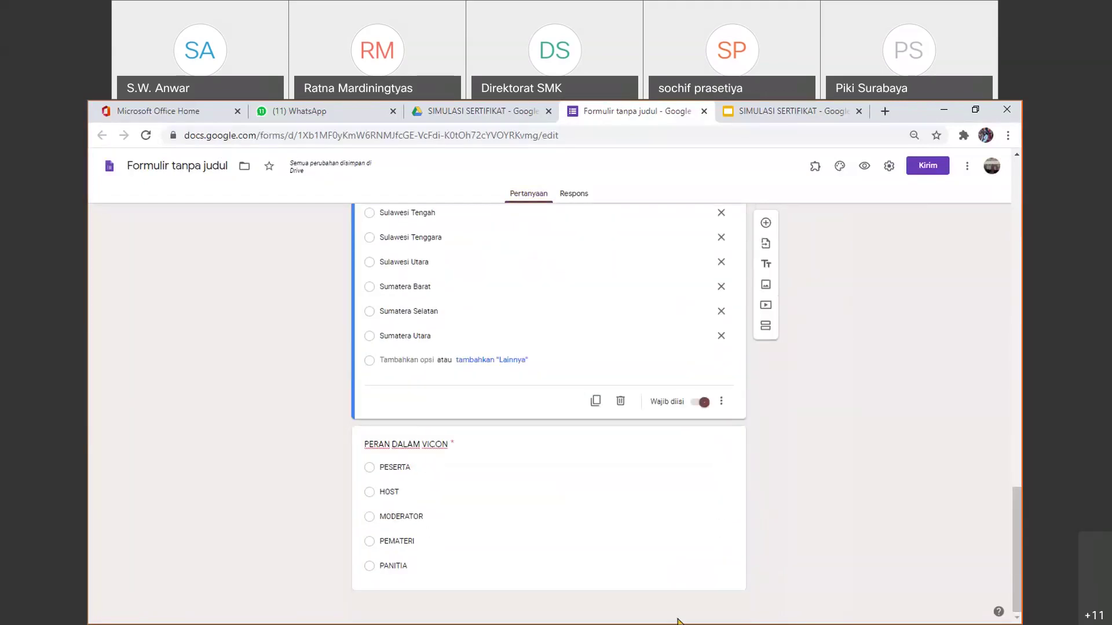
click(666, 579)
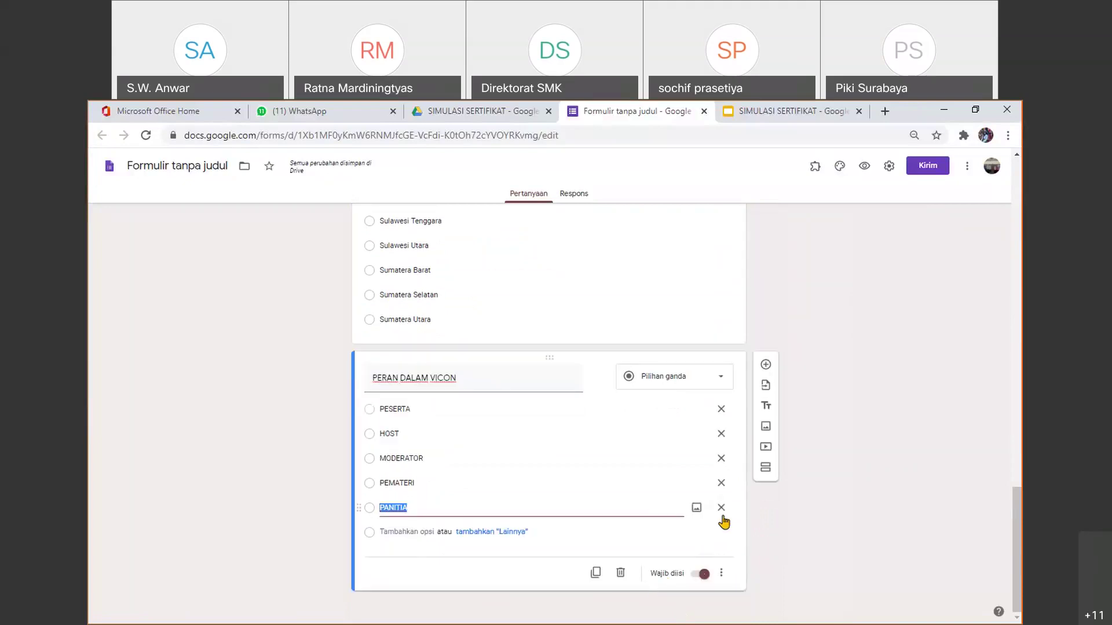
click(765, 366)
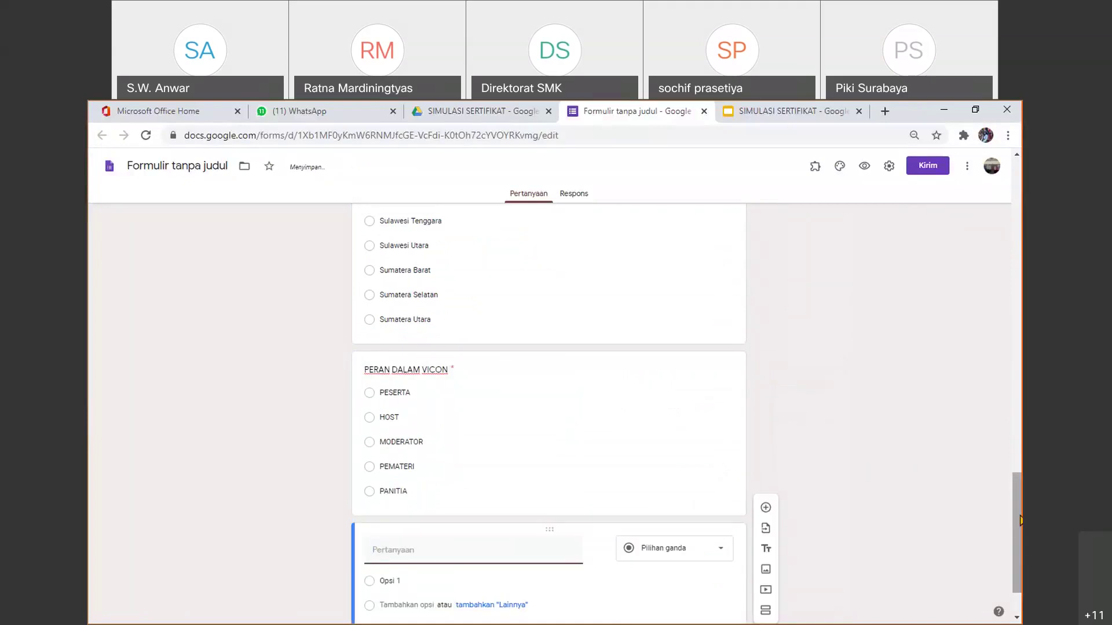
scroll(548, 406, down, 1)
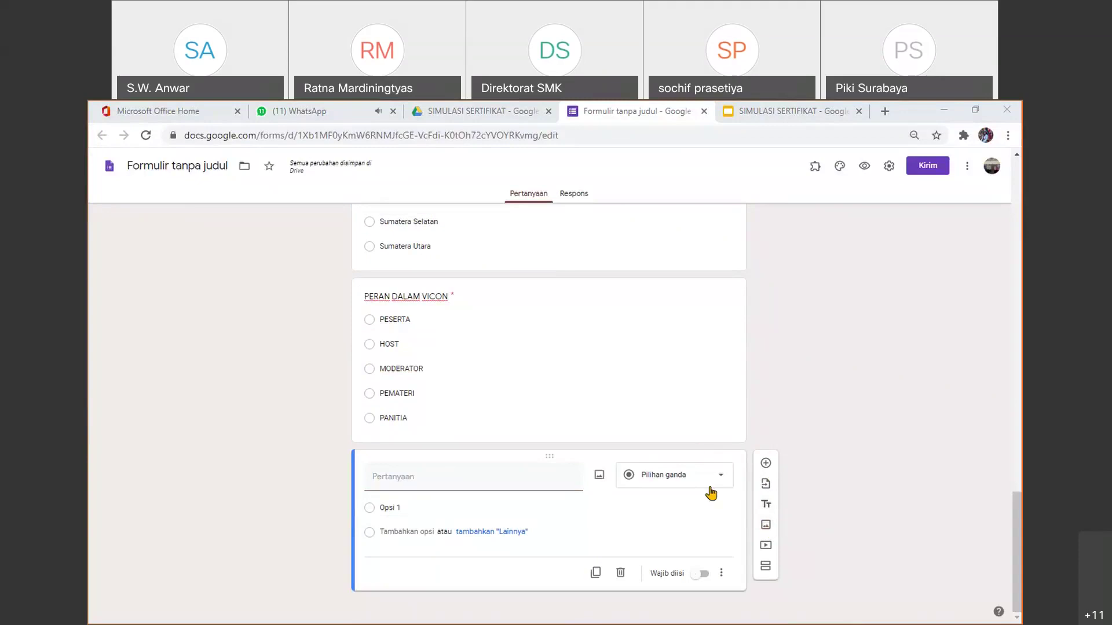
Upload the tkasih image from the Sertifikat folder as an image item at the end of the form
click(765, 525)
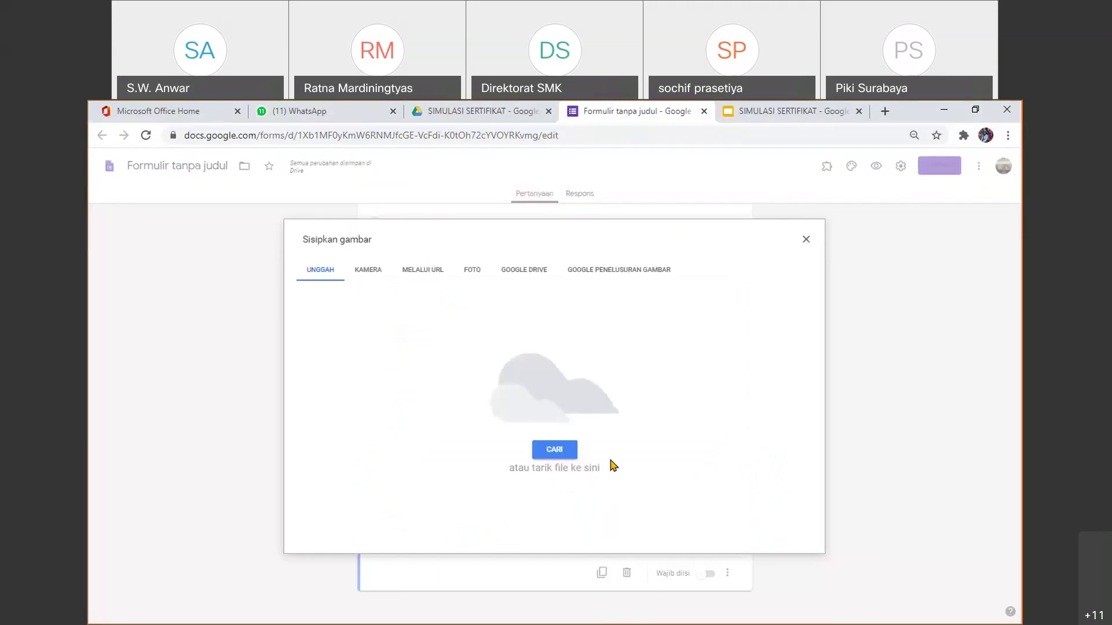
click(562, 457)
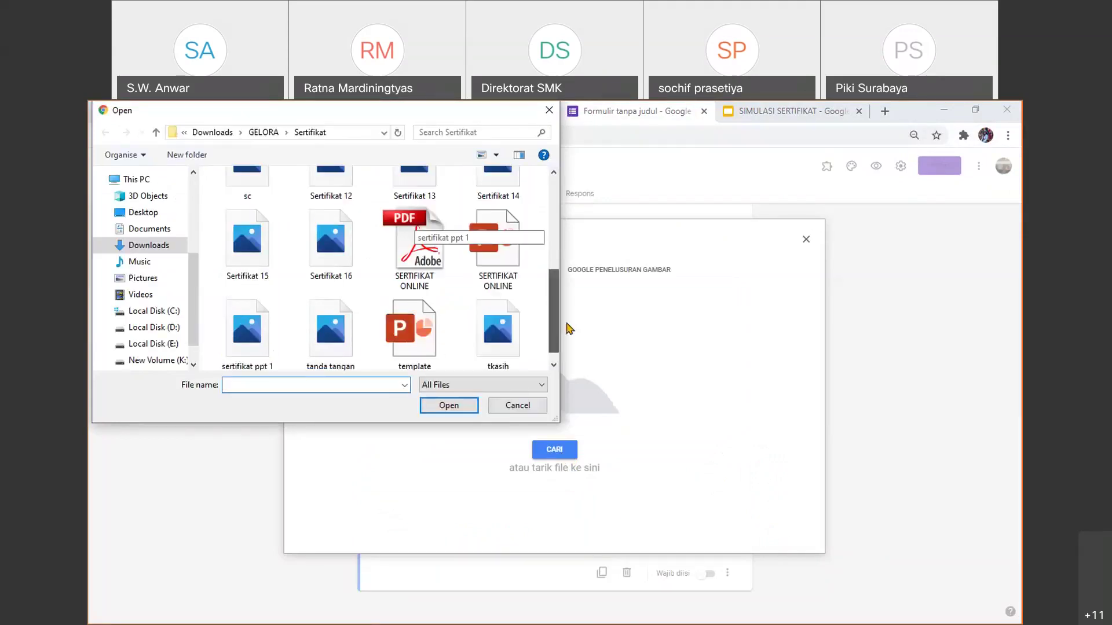
click(506, 340)
click(469, 407)
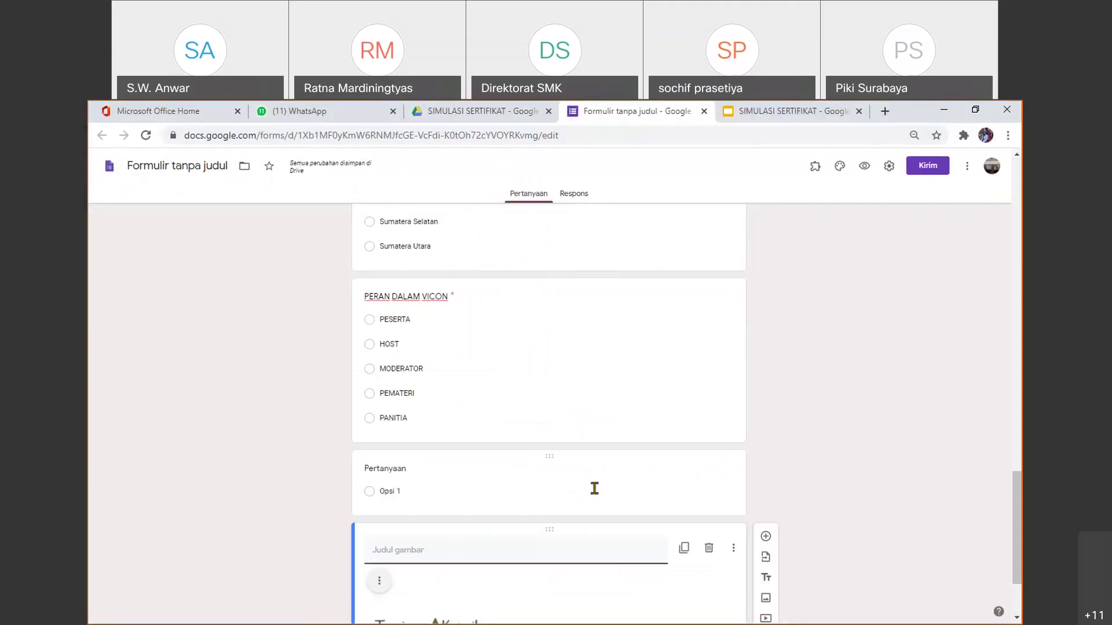
Delete the blank question located between PERAN DALAM VICON and the Terima Kasih image
click(595, 491)
click(620, 573)
click(620, 572)
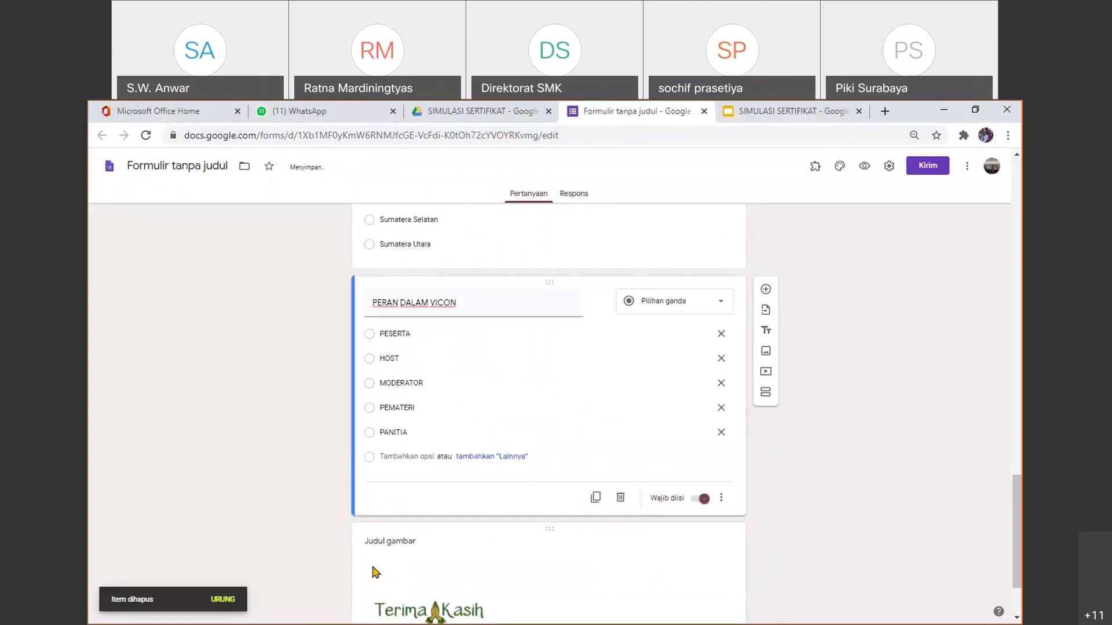
Centre-align the Terima Kasih image at the end of the form
click(403, 621)
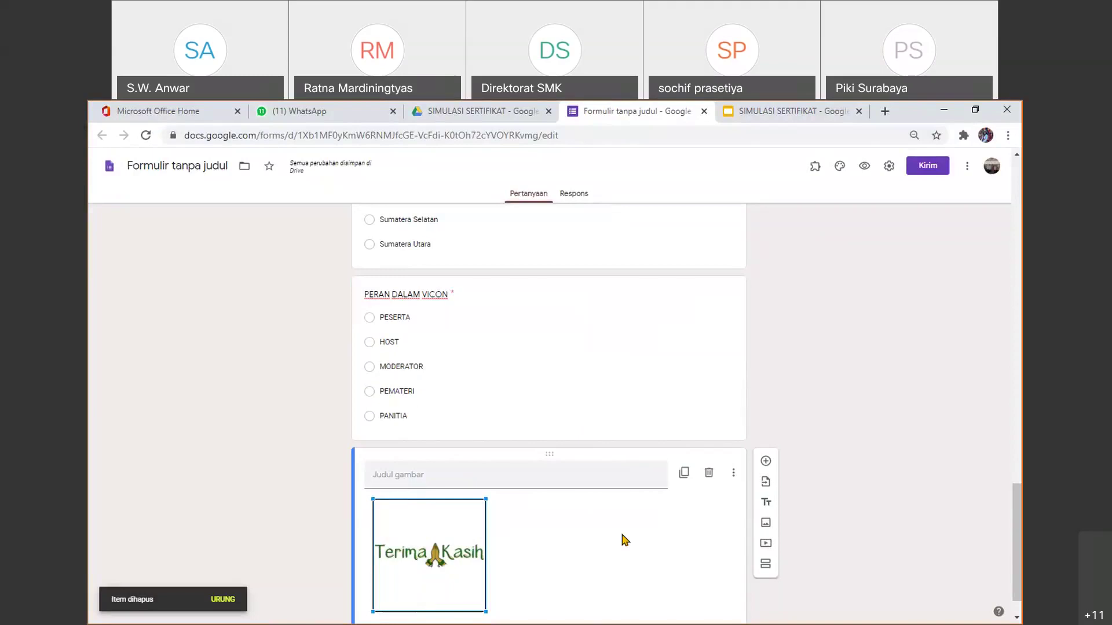
click(733, 474)
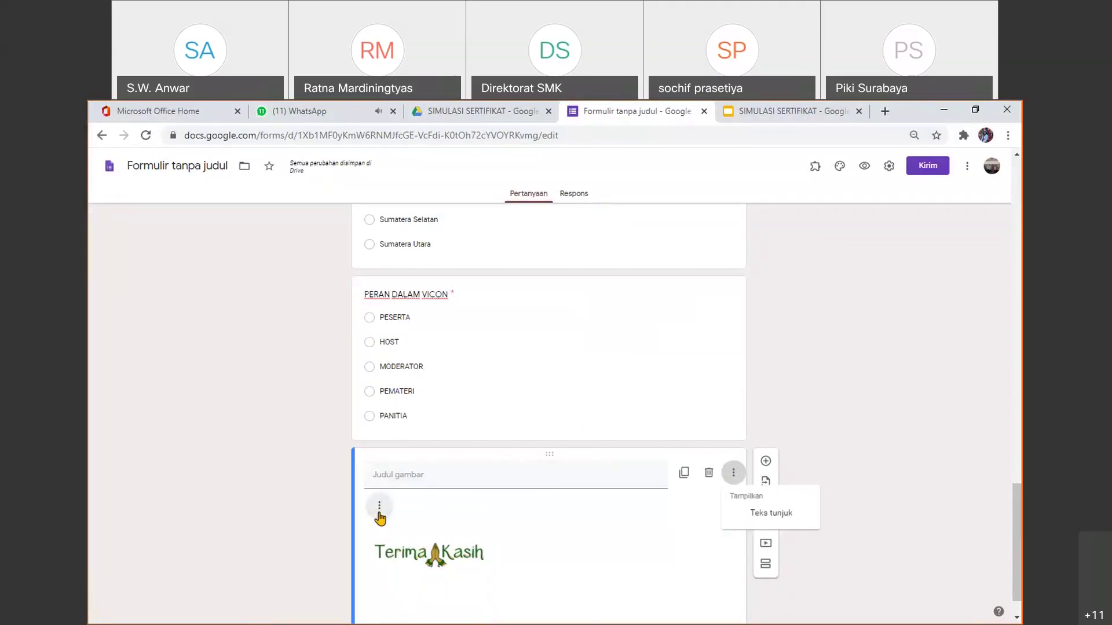
click(379, 515)
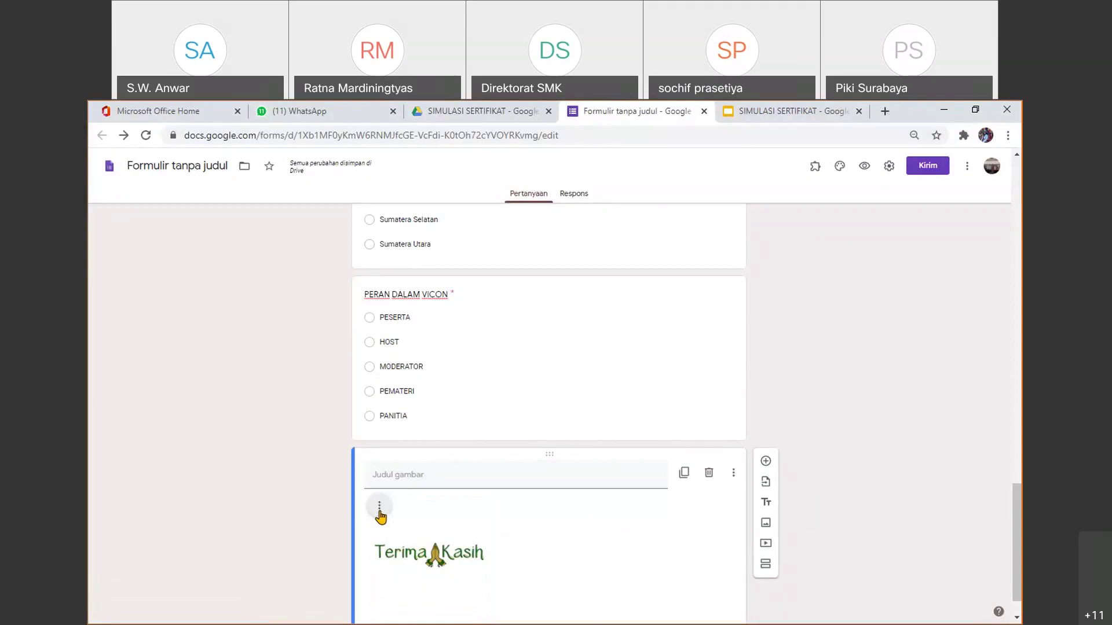
click(379, 508)
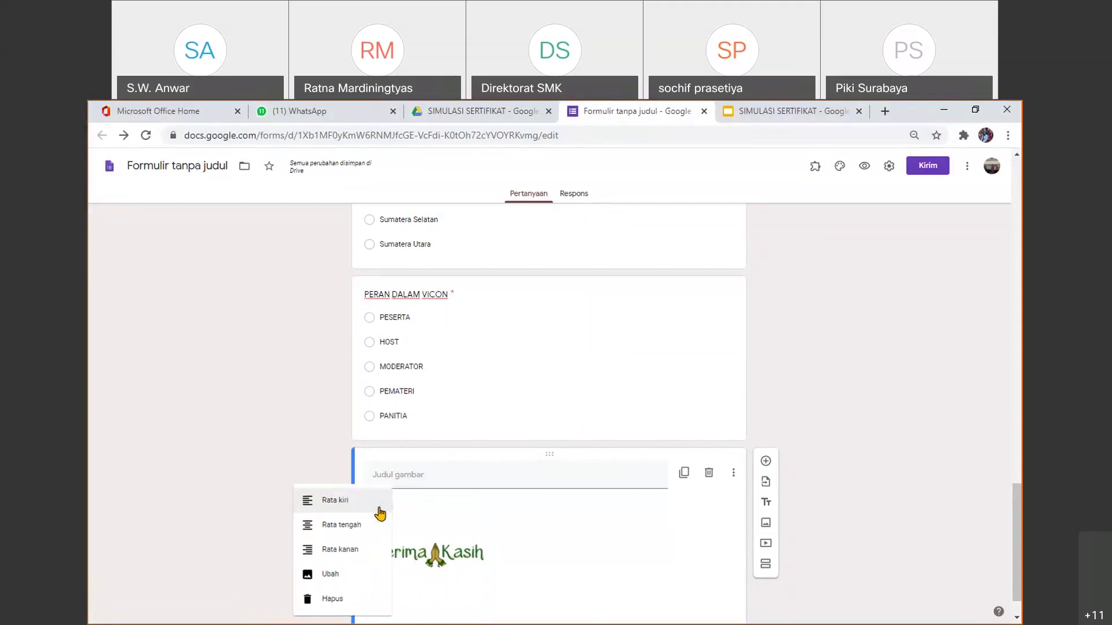
click(354, 525)
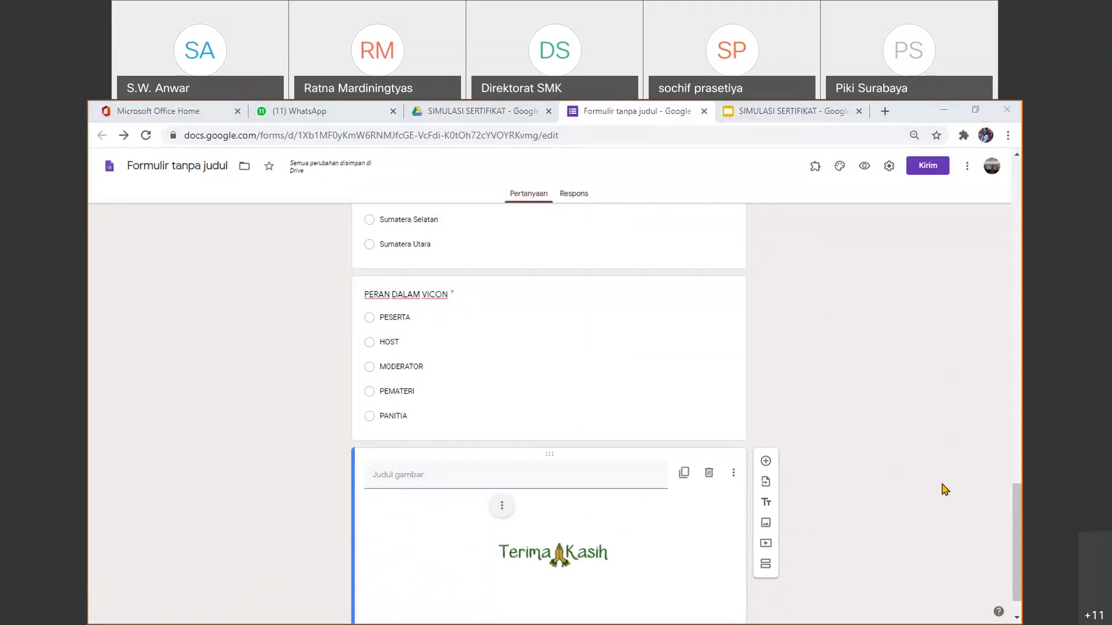
Enable Kumpulkan alamat email and Batasi ke 1 tanggapan in the form's general settings
drag(1016, 507, 999, 203)
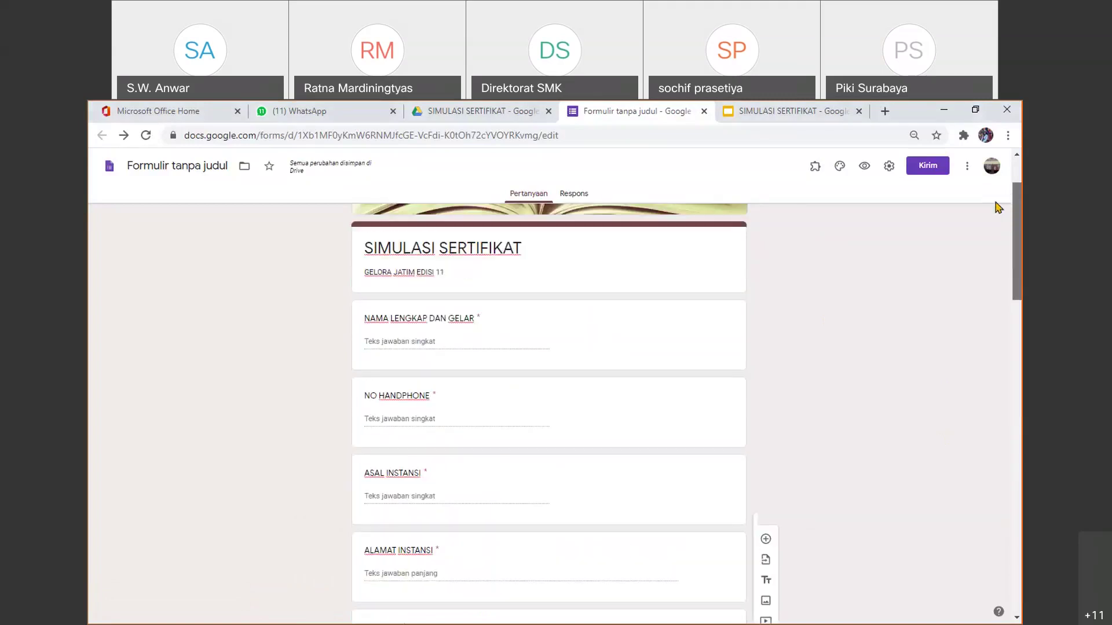
click(888, 168)
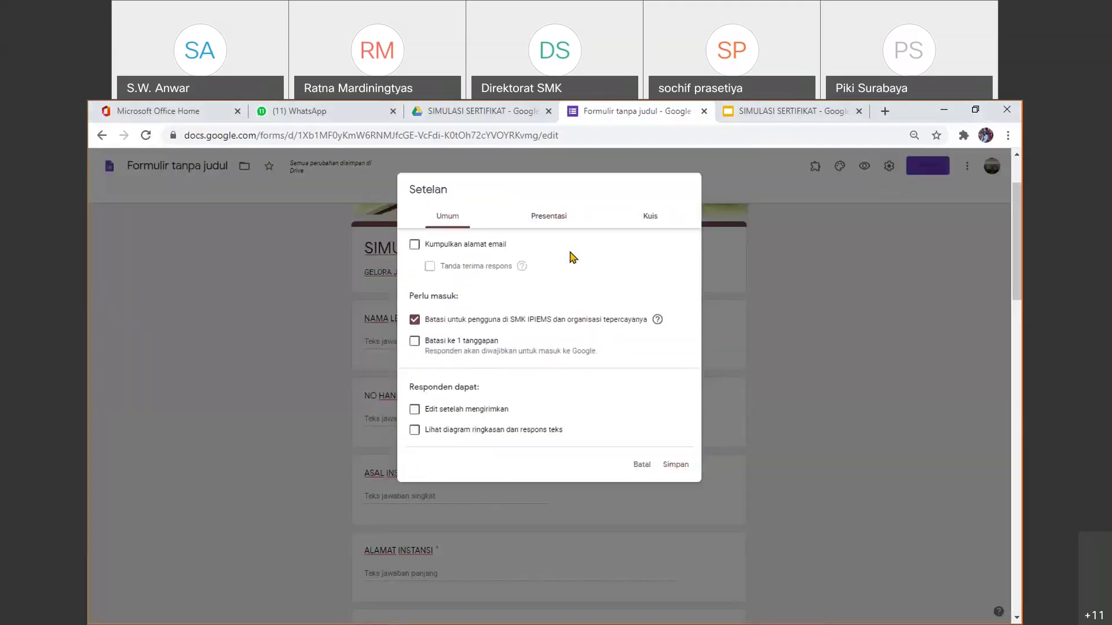
click(415, 245)
click(414, 341)
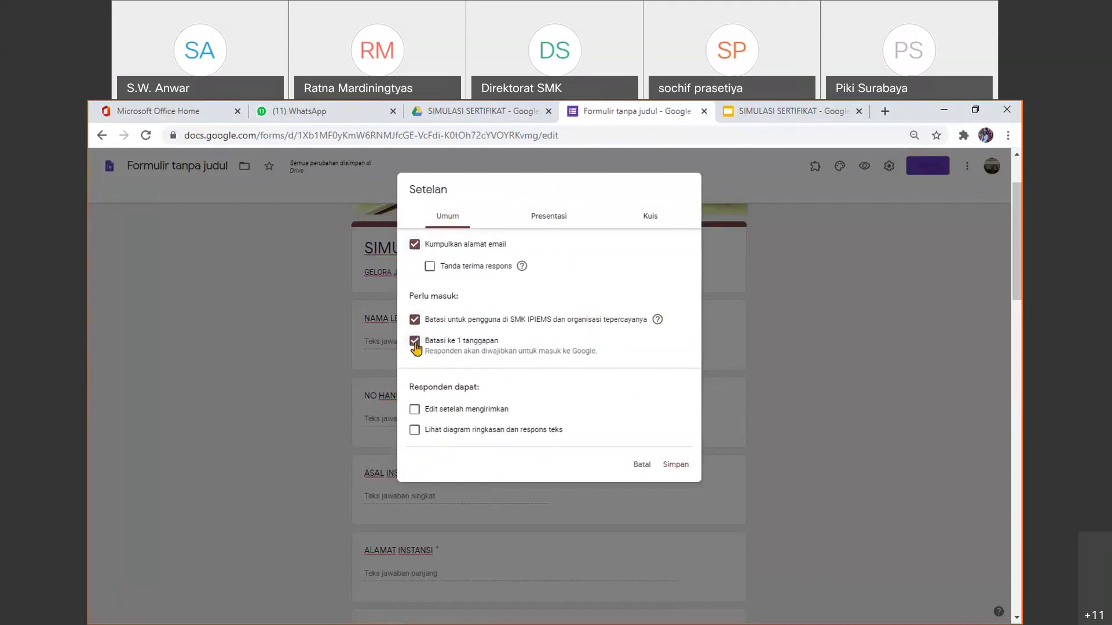
Toggle the SMK IPIEMS user restriction and the one-response limit off and back on
click(414, 320)
click(414, 322)
click(414, 340)
click(415, 341)
Set the confirmation message in the presentation settings to "SEMOGA BERMANFAAT" and save the form settings
click(556, 224)
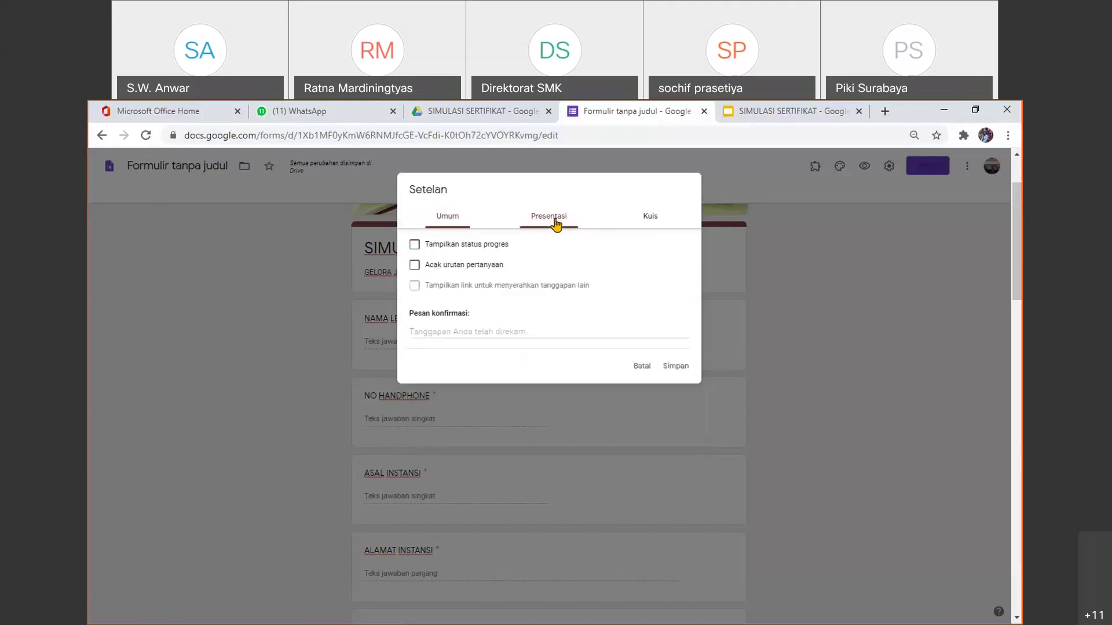
click(446, 334)
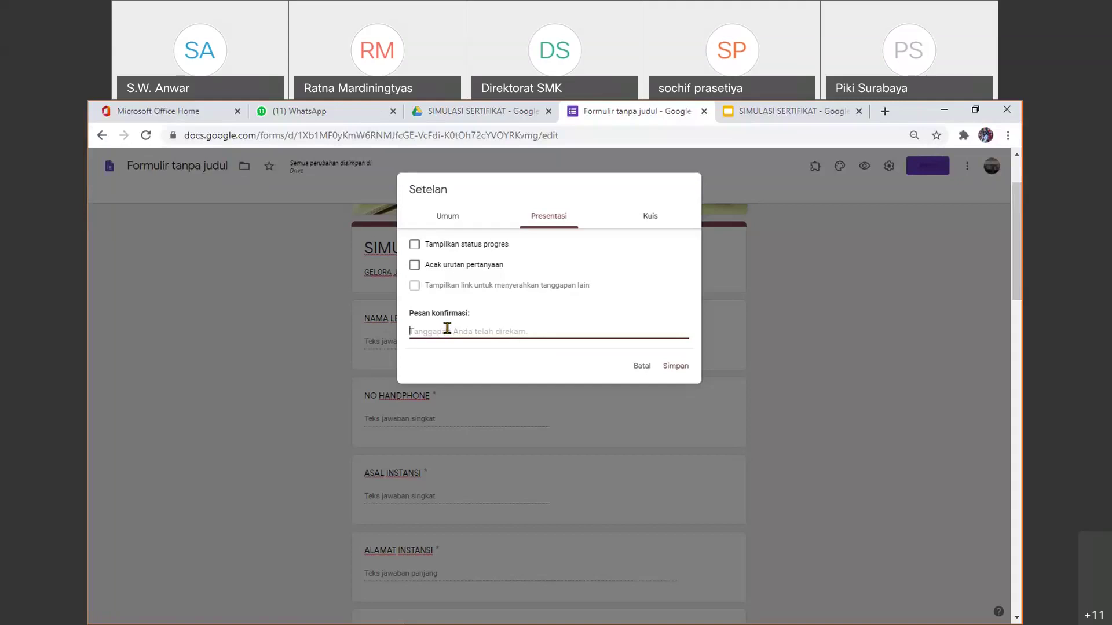
text(SEMOGA BERMANFAAT)
click(674, 370)
click(673, 369)
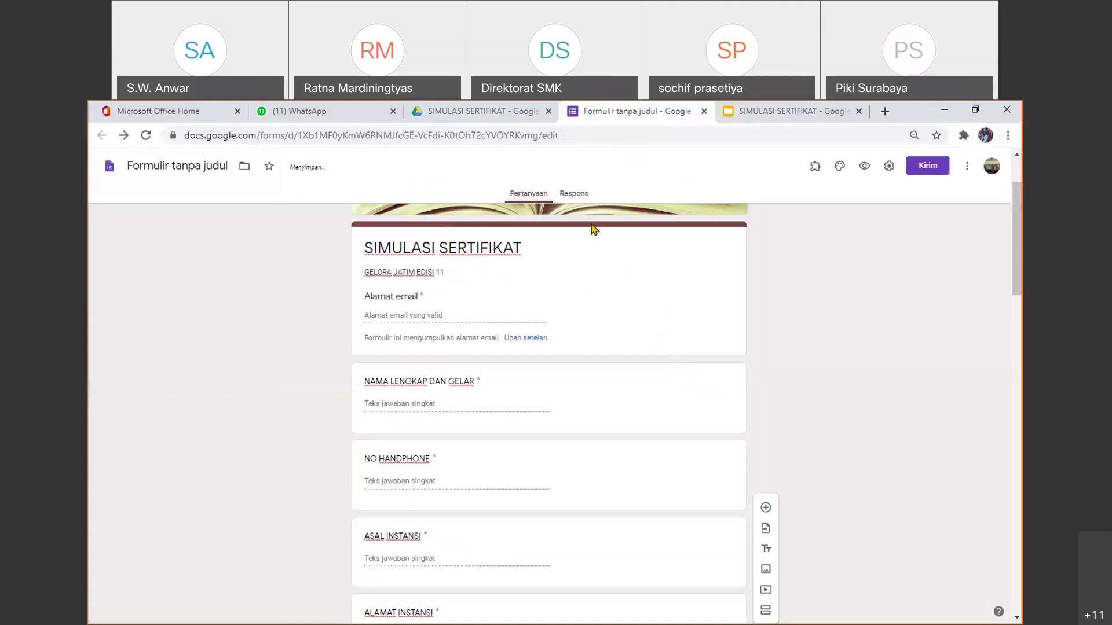
Create a new spreadsheet named "SIMULASI SERTIFIKAT" as the destination for the form's responses
click(576, 197)
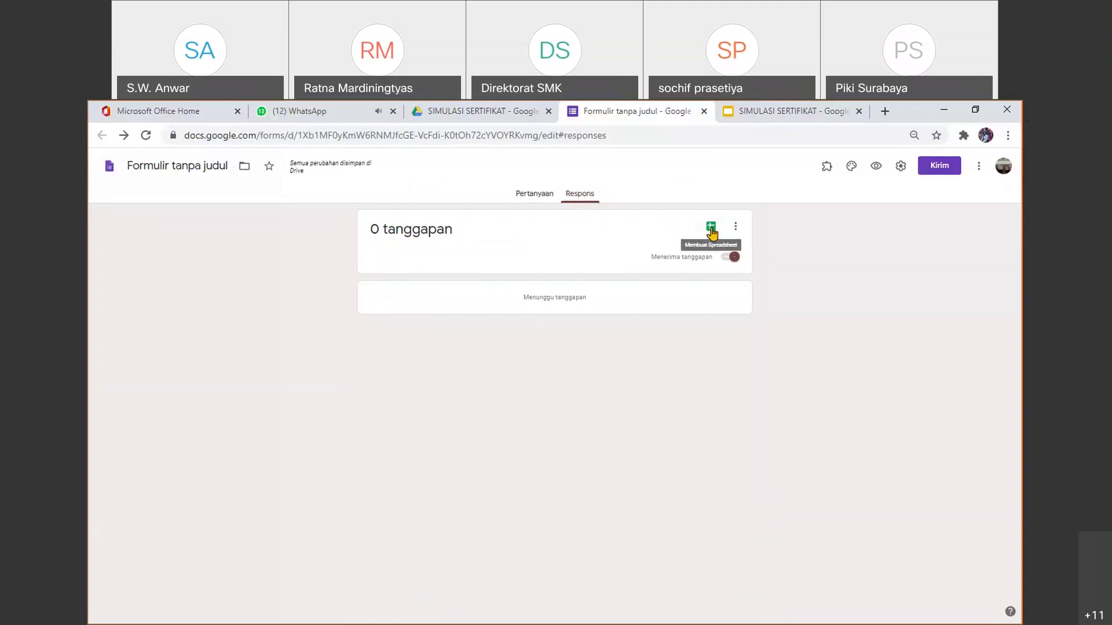
click(711, 229)
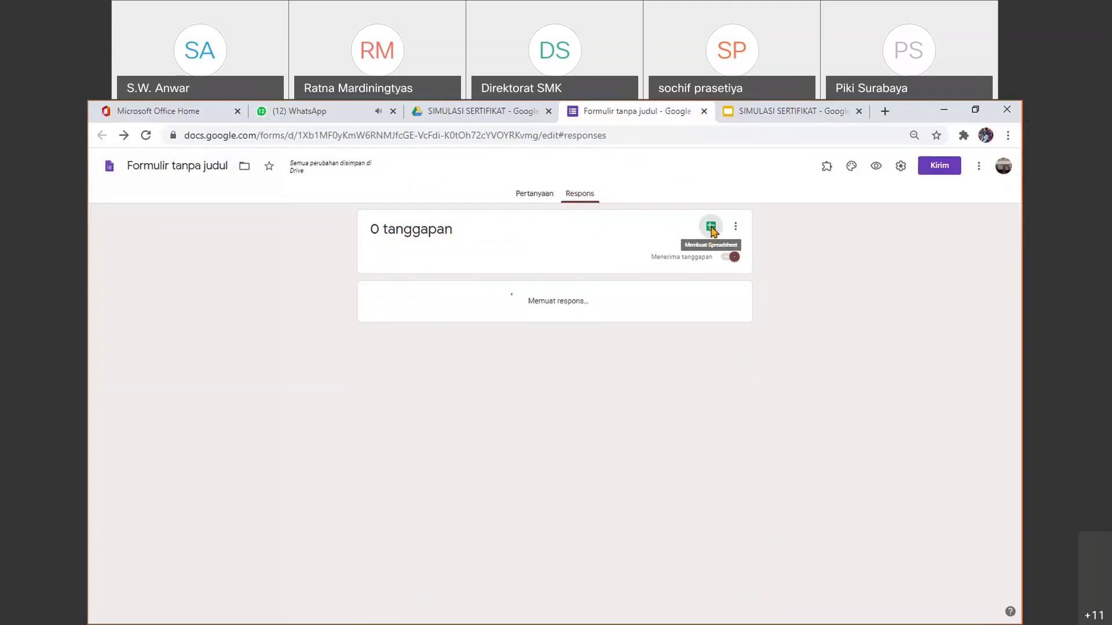
click(636, 222)
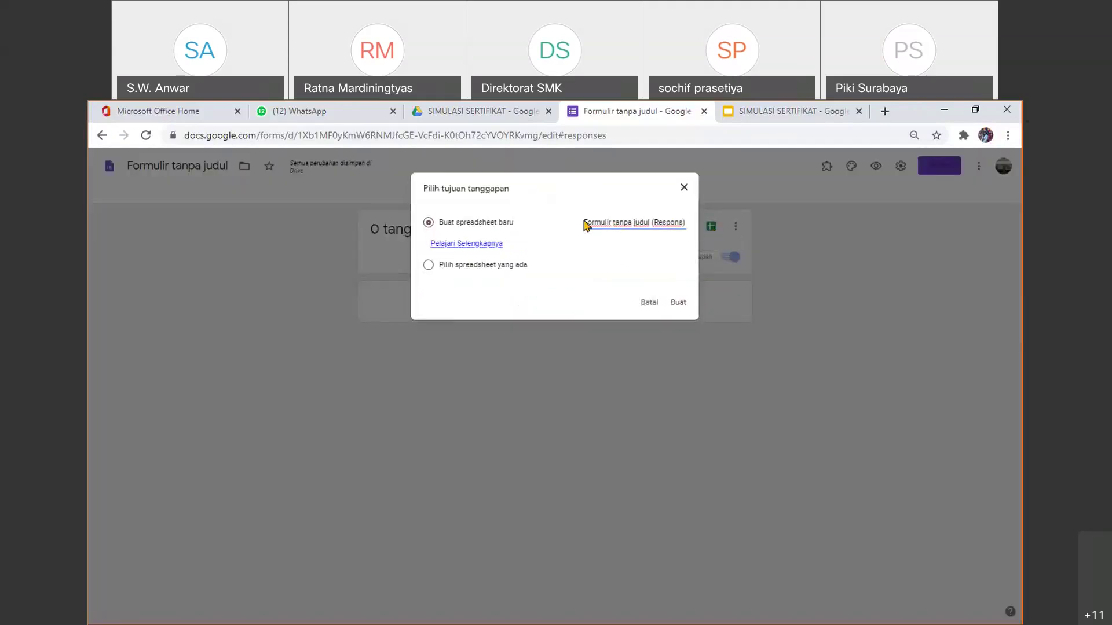
drag(586, 224, 707, 233)
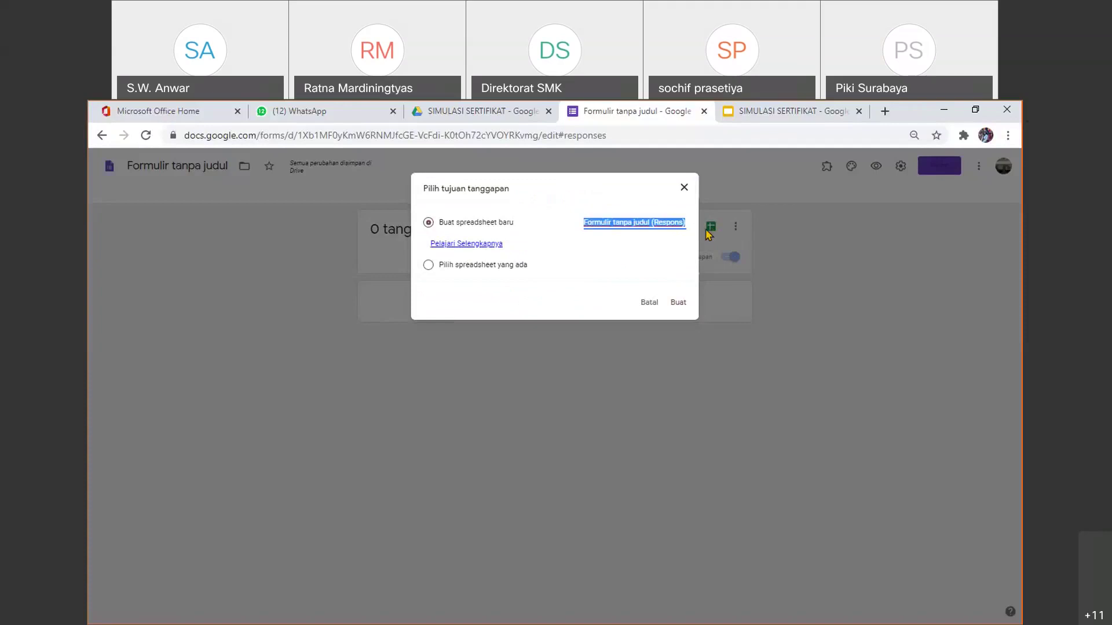
text(SIMULASI)
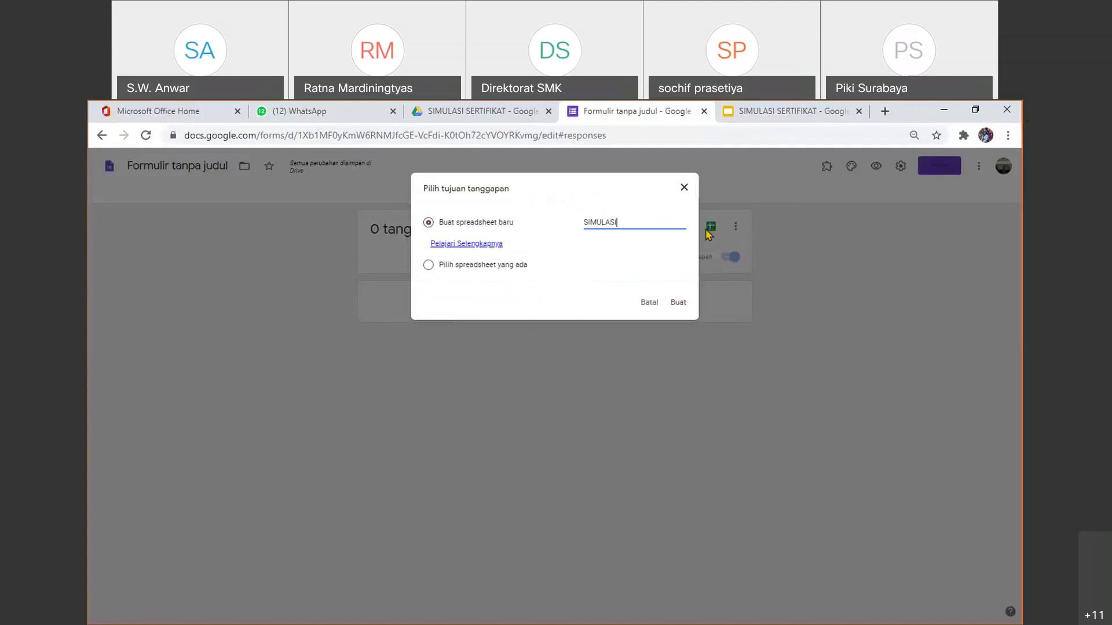
text( SERTIG)
key(BackSpace)
text(FIKAT)
click(676, 307)
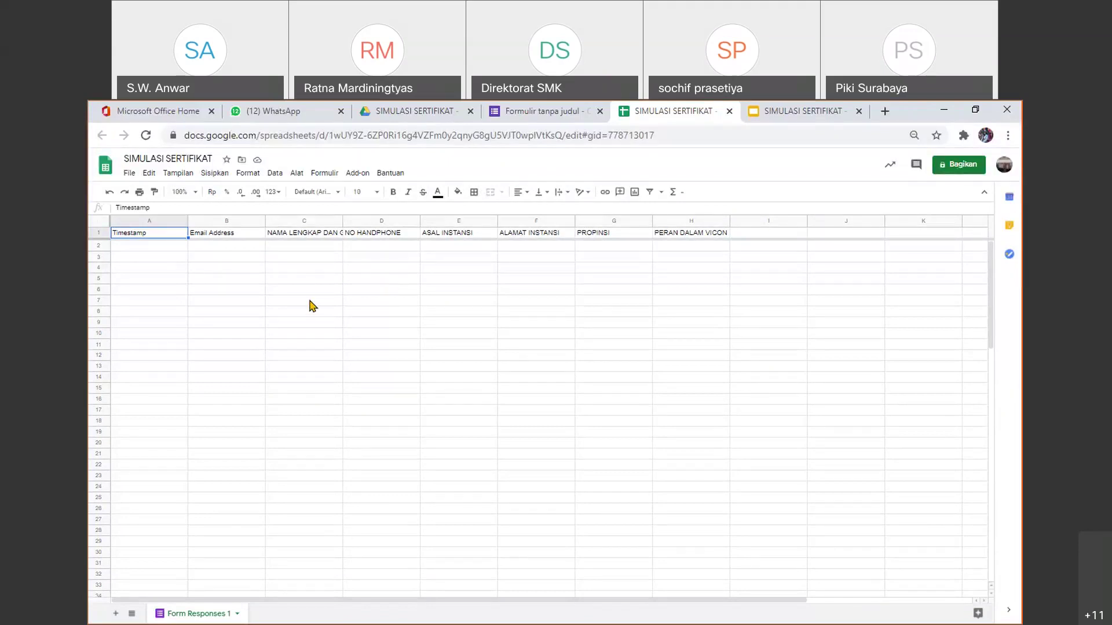
Hide the NO HANDPHONE and Email Address columns in the Form Responses 1 sheet
click(415, 222)
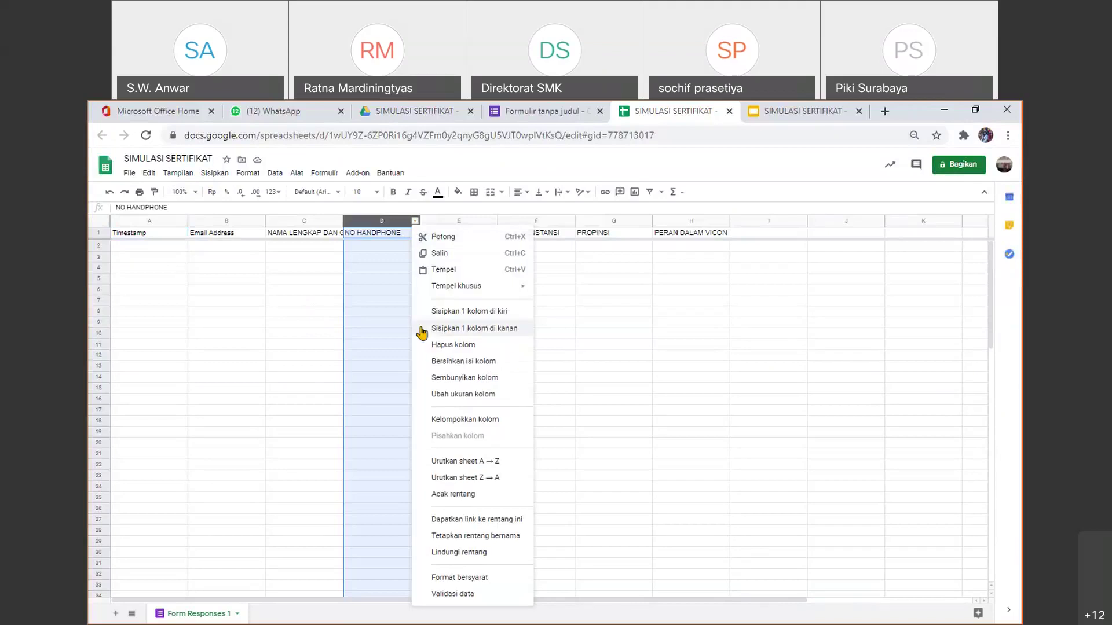
click(442, 380)
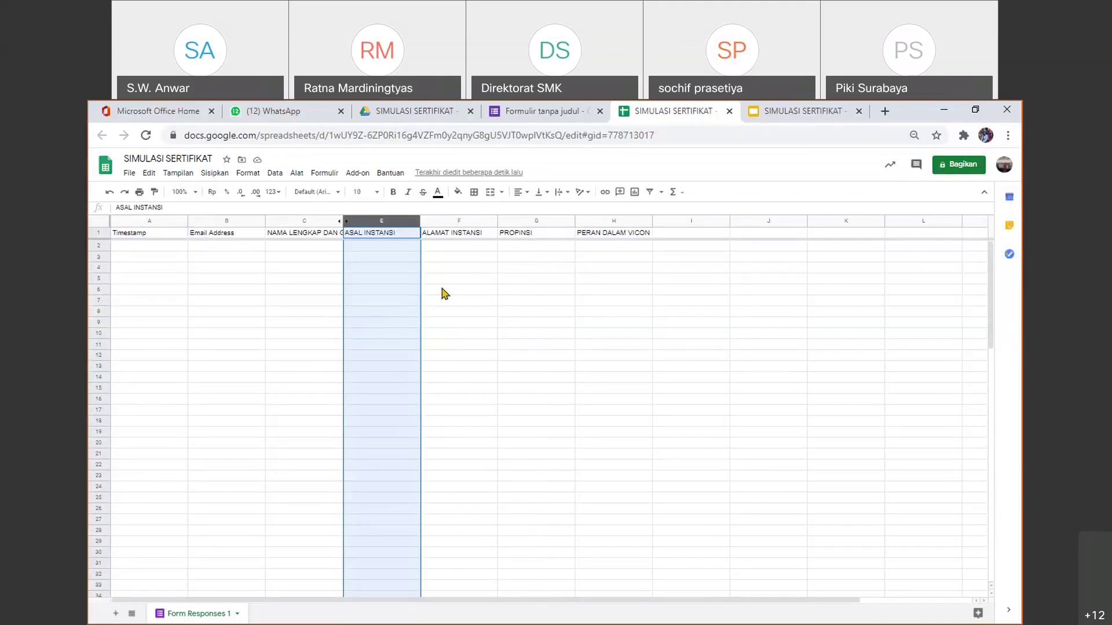
drag(452, 291, 332, 284)
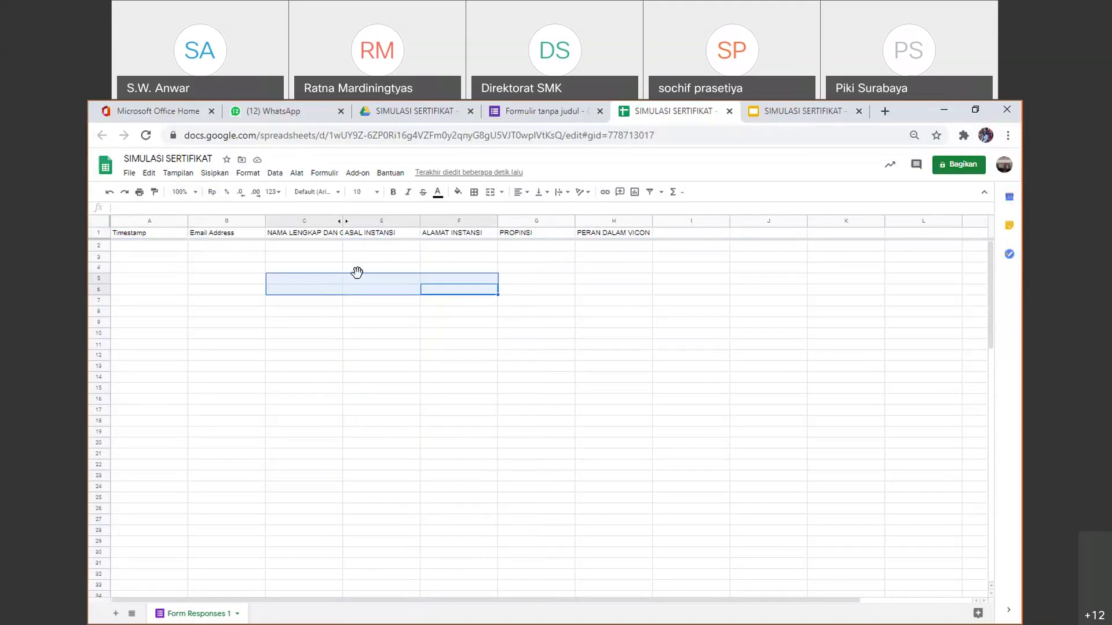
click(260, 221)
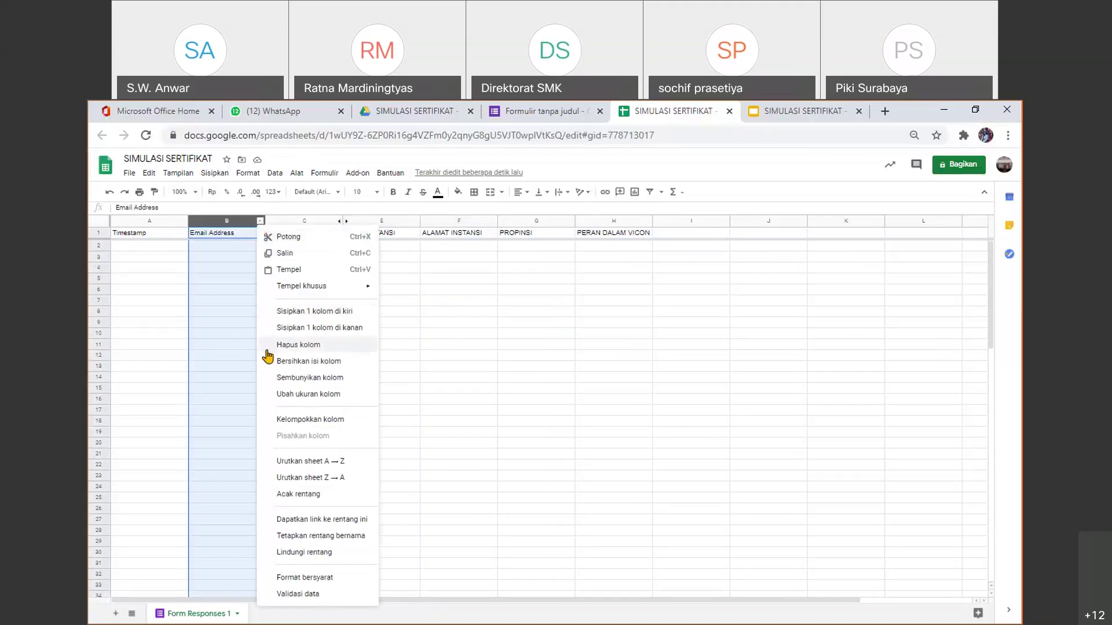
click(289, 384)
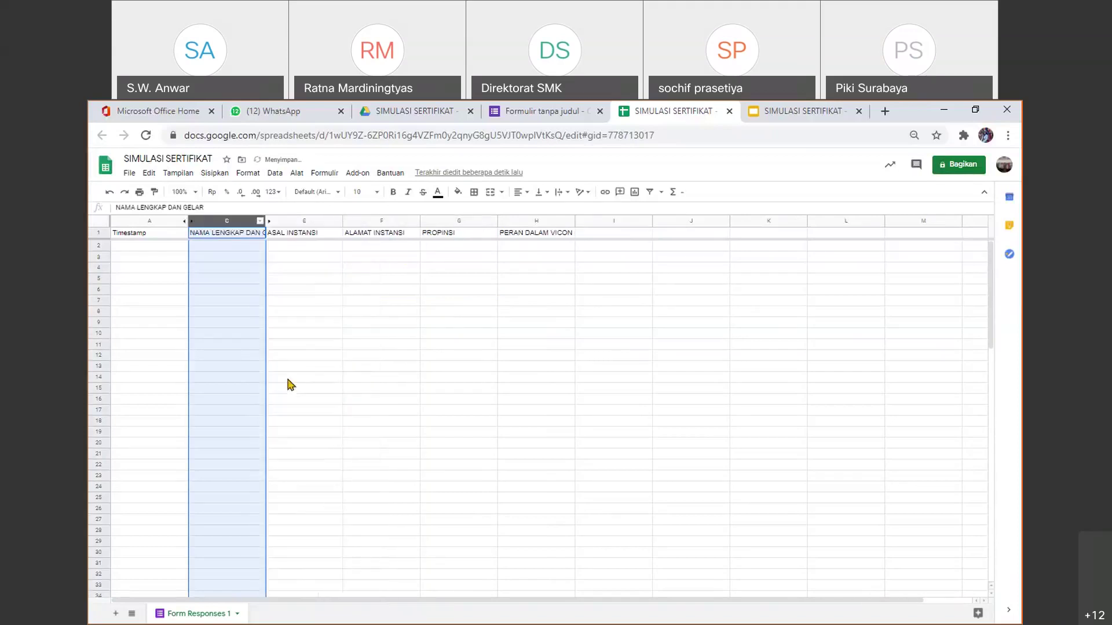
click(435, 379)
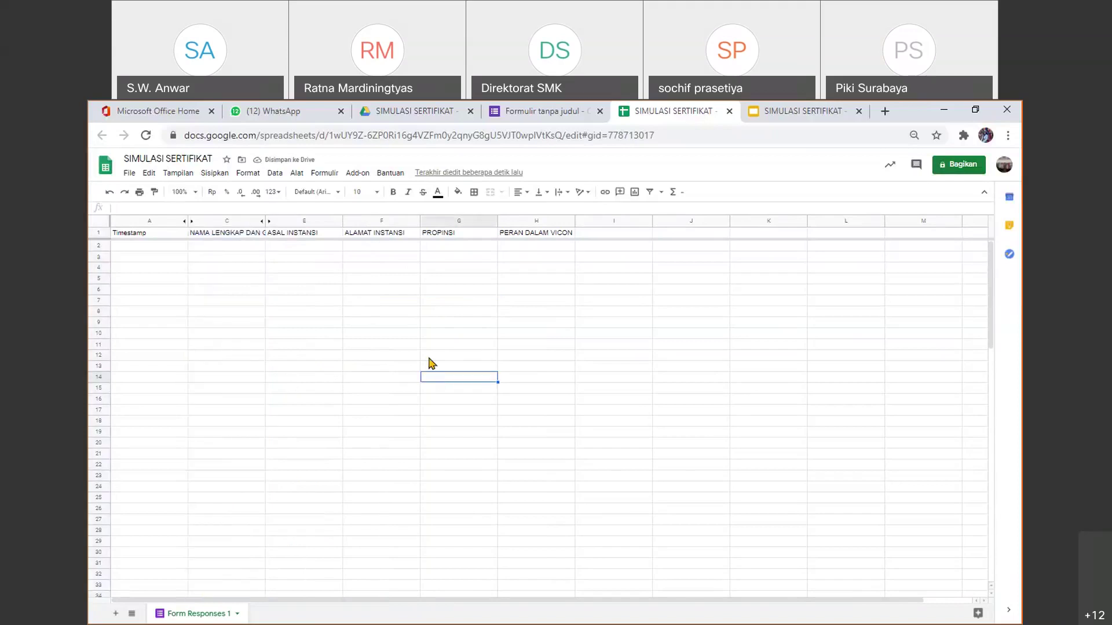